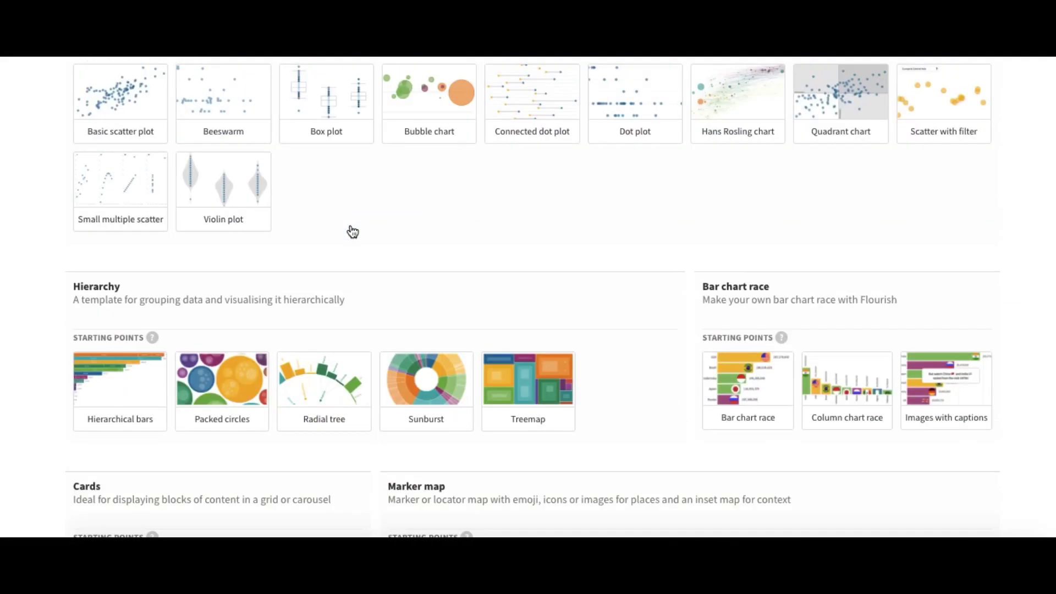
Scroll the template gallery to reveal the Bar chart race starting points, including Images with captions
{"action": "scroll", "coordinate": [352, 229], "scroll_direction": "up", "scroll_amount": 2}
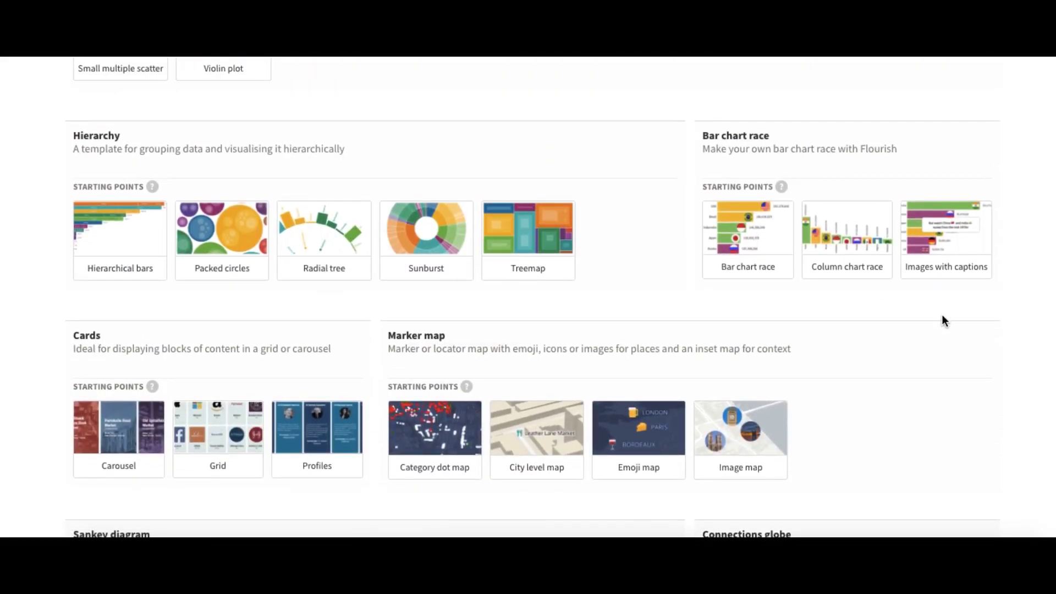
Start an Images with captions bar chart race and publicly import Workbook1.xlsx from the Desktop
{"action": "left_click", "coordinate": [947, 242]}
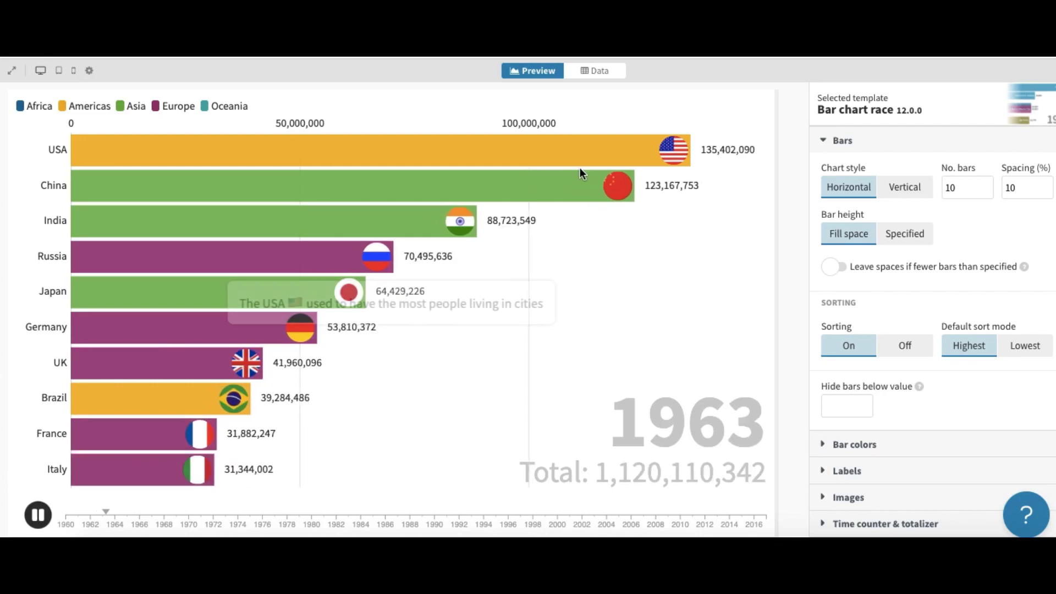
{"action": "left_click", "coordinate": [595, 72]}
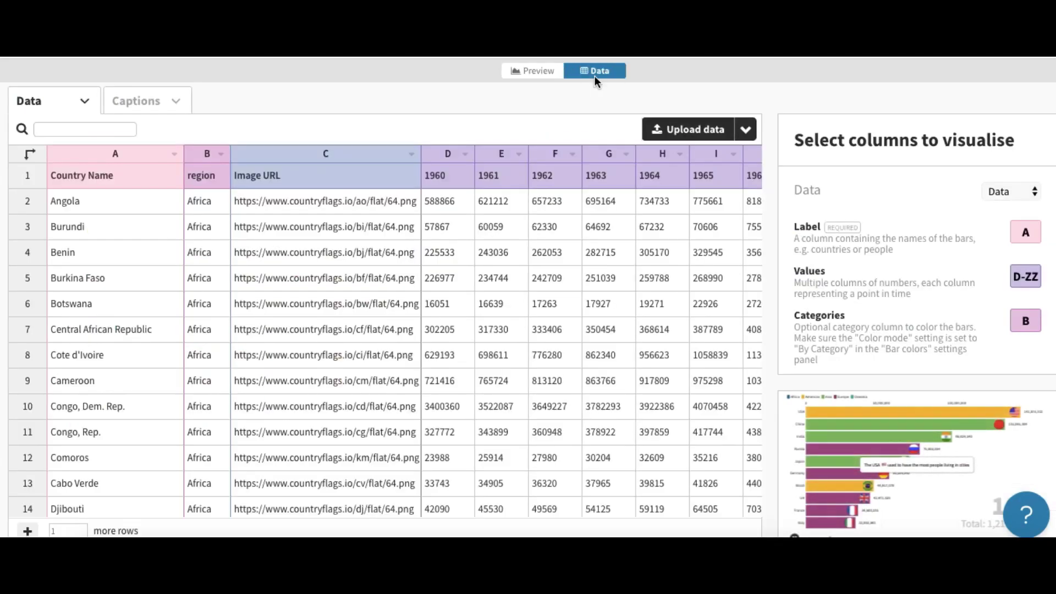
{"action": "left_click", "coordinate": [685, 132]}
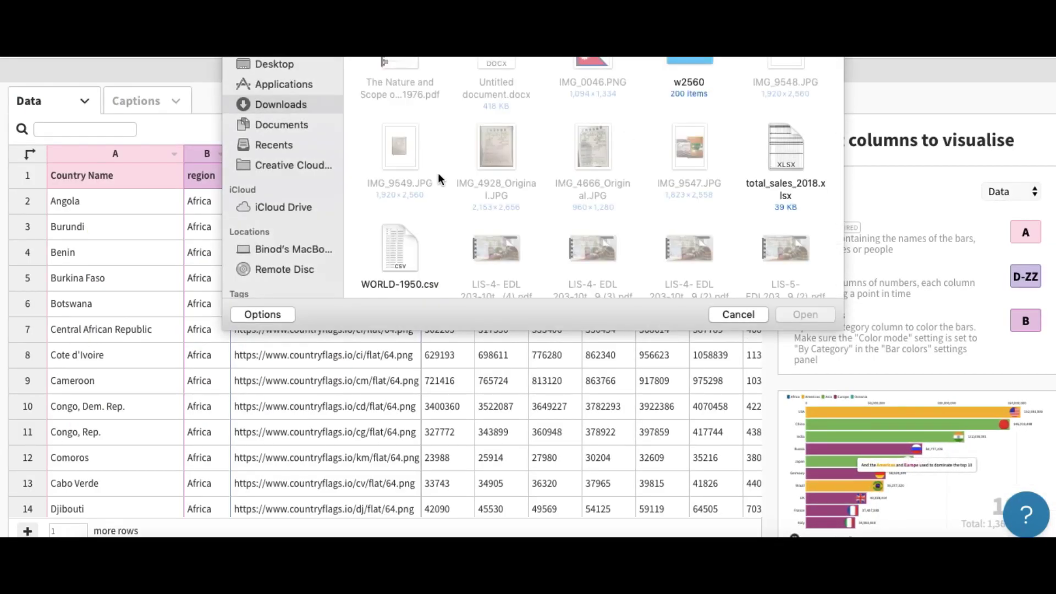
{"action": "left_click", "coordinate": [282, 66]}
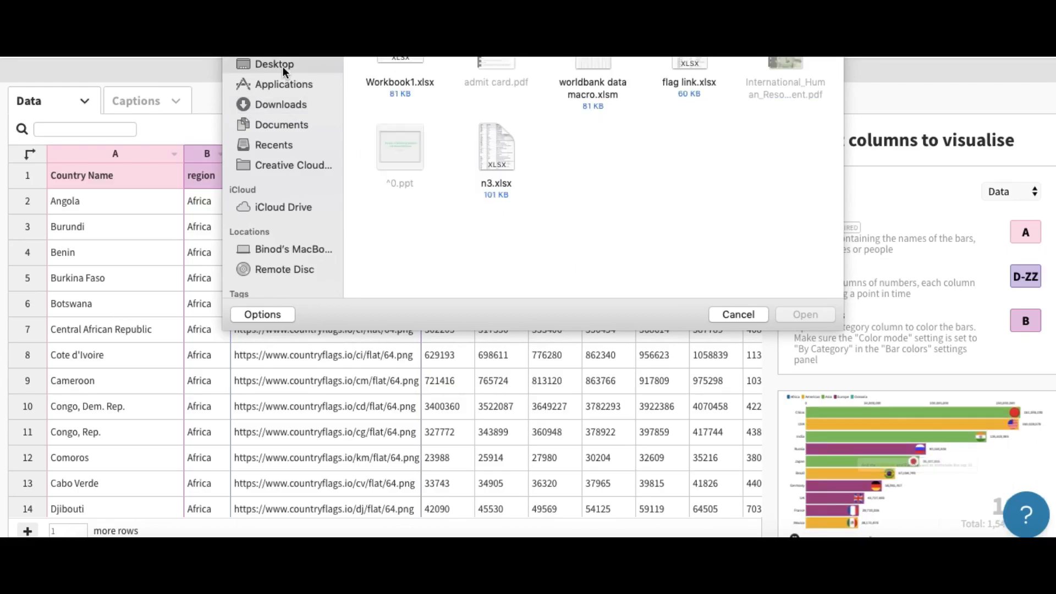
{"action": "left_click", "coordinate": [394, 59]}
{"action": "left_click", "coordinate": [804, 316]}
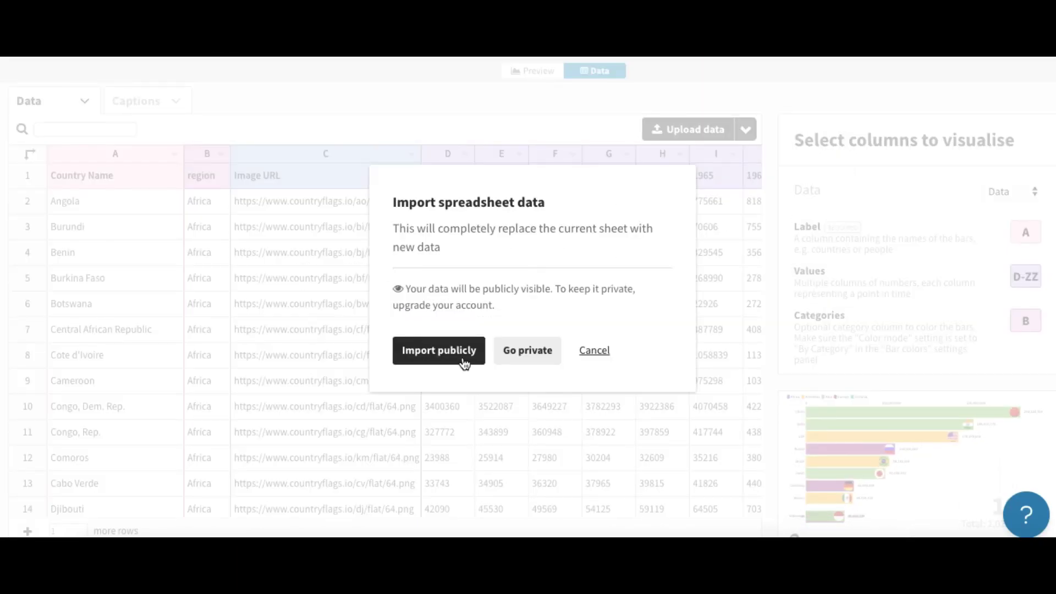
{"action": "left_click", "coordinate": [464, 361]}
Set the Image column to B (img) so the bars show flag images instead of categories
{"action": "left_click", "coordinate": [458, 298]}
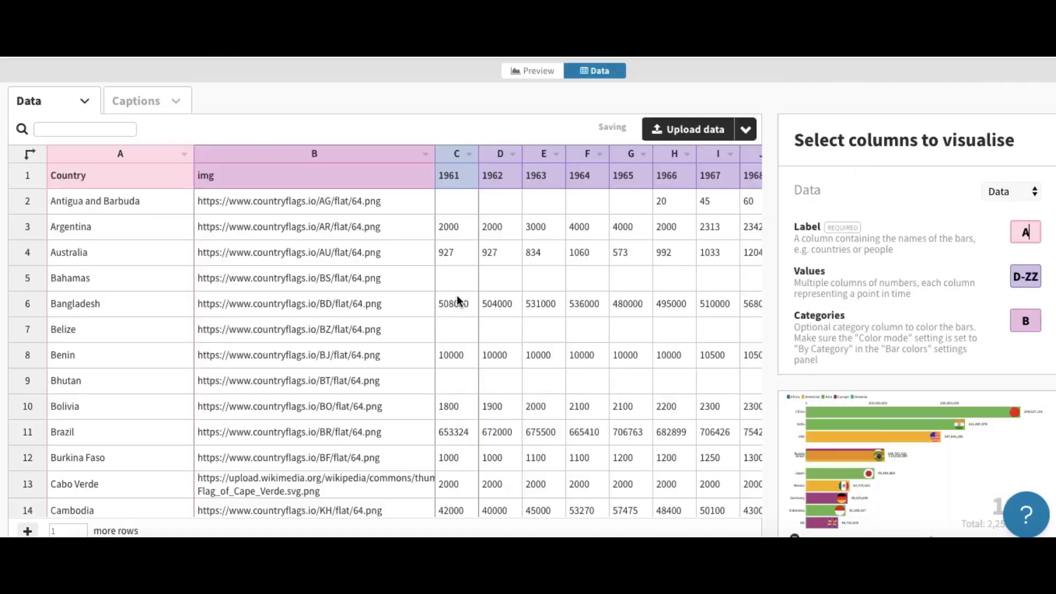
{"action": "left_click", "coordinate": [529, 75]}
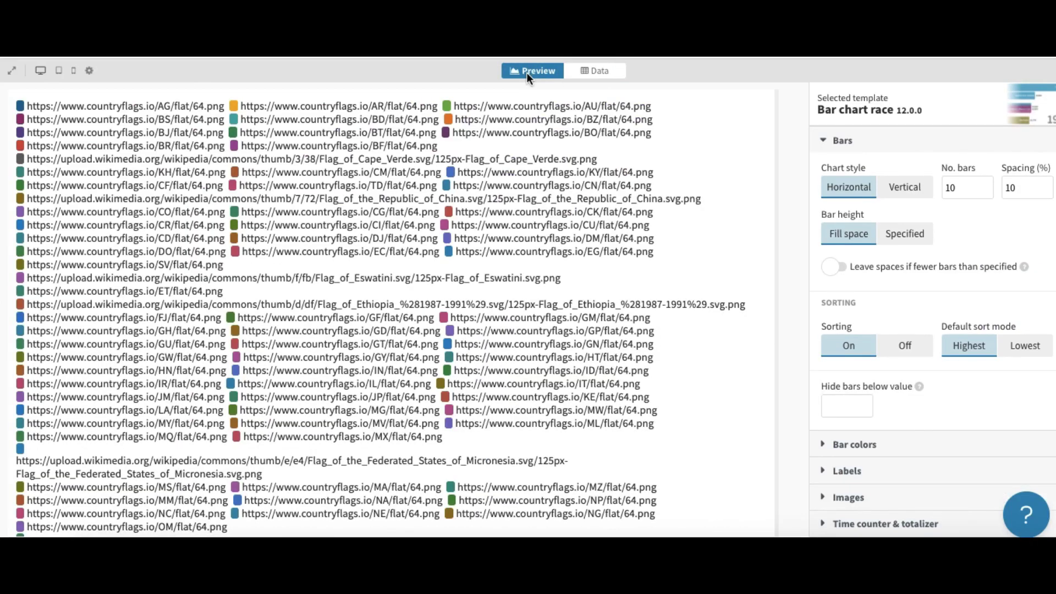
{"action": "left_click", "coordinate": [596, 71]}
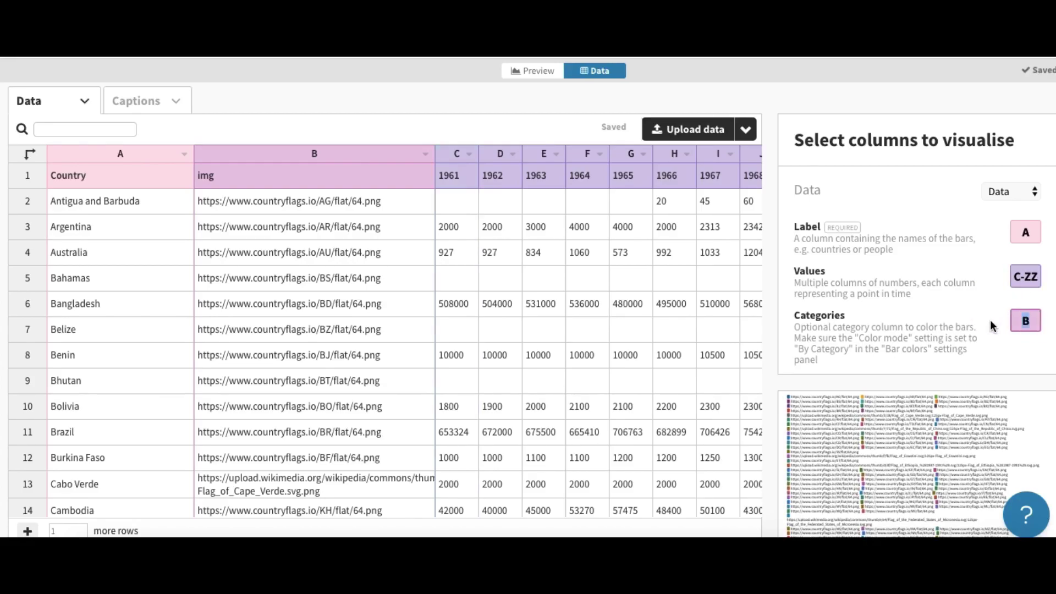
{"action": "scroll", "coordinate": [922, 298], "scroll_direction": "down", "scroll_amount": 2}
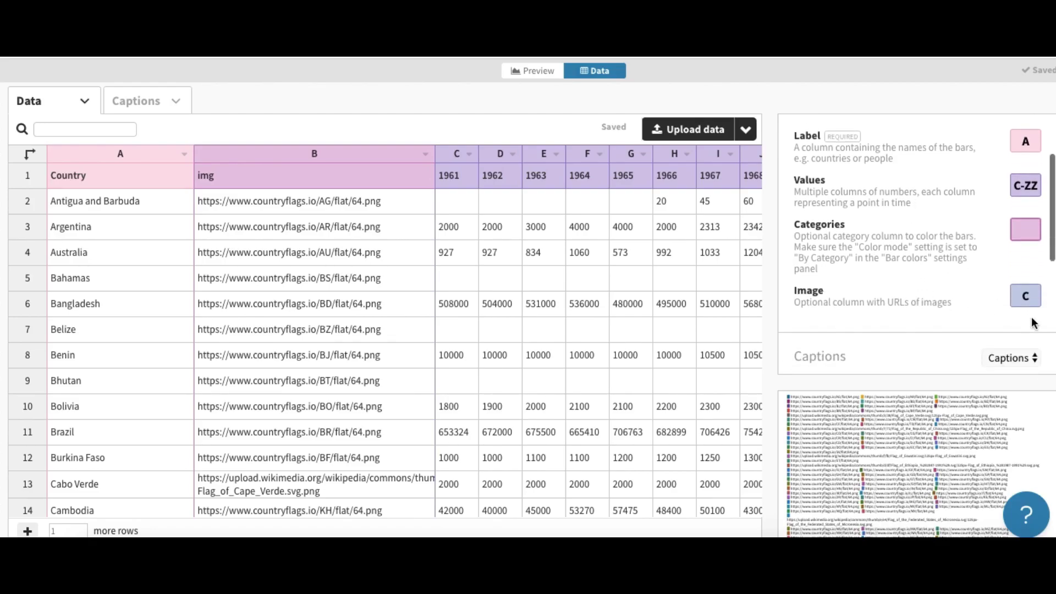
{"action": "left_click", "coordinate": [981, 294]}
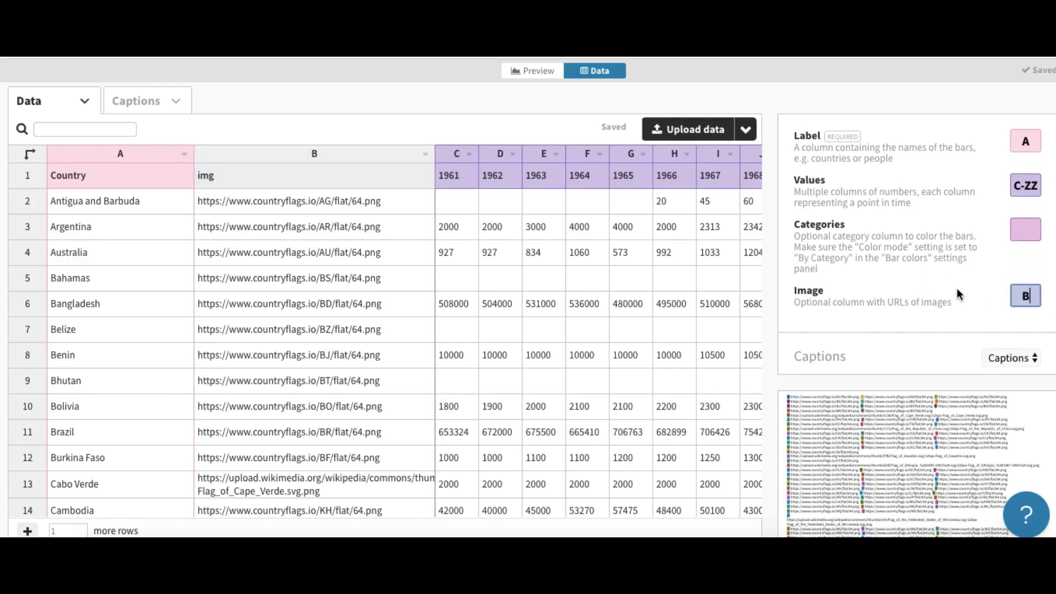
{"action": "type", "text": "B"}
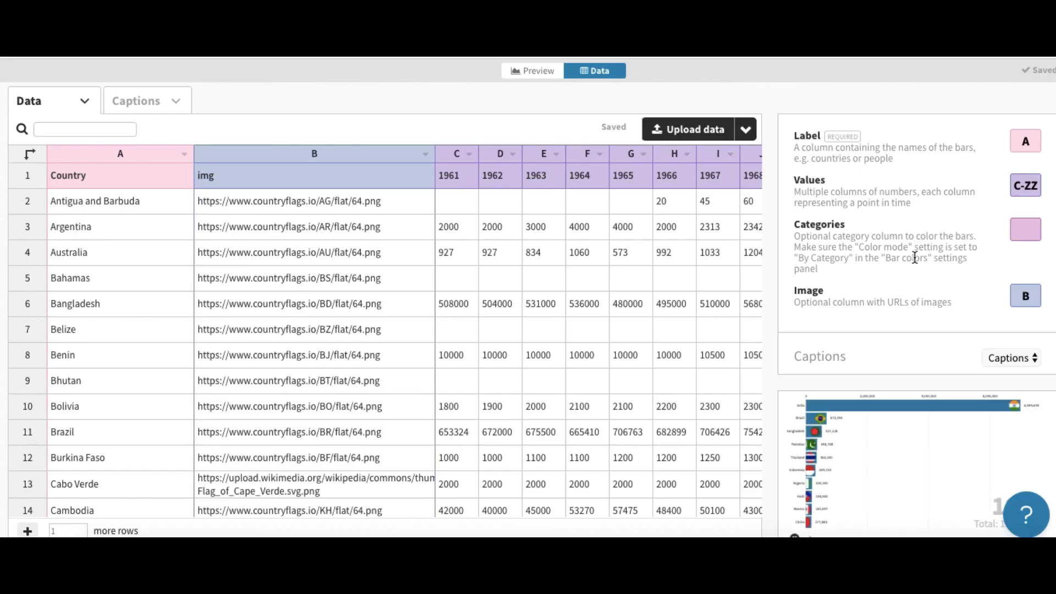
{"action": "scroll", "coordinate": [914, 256], "scroll_direction": "up", "scroll_amount": 3}
Change No. bars in the Bars settings from 10 to 20
{"action": "left_click", "coordinate": [535, 71]}
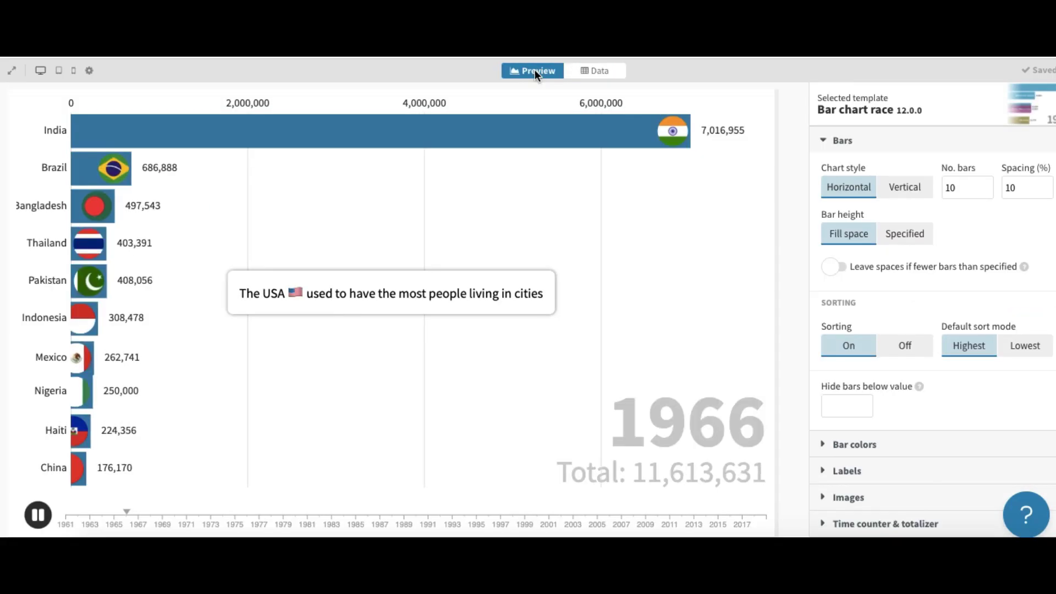
{"action": "double_click", "coordinate": [977, 188]}
{"action": "type", "text": "2"}
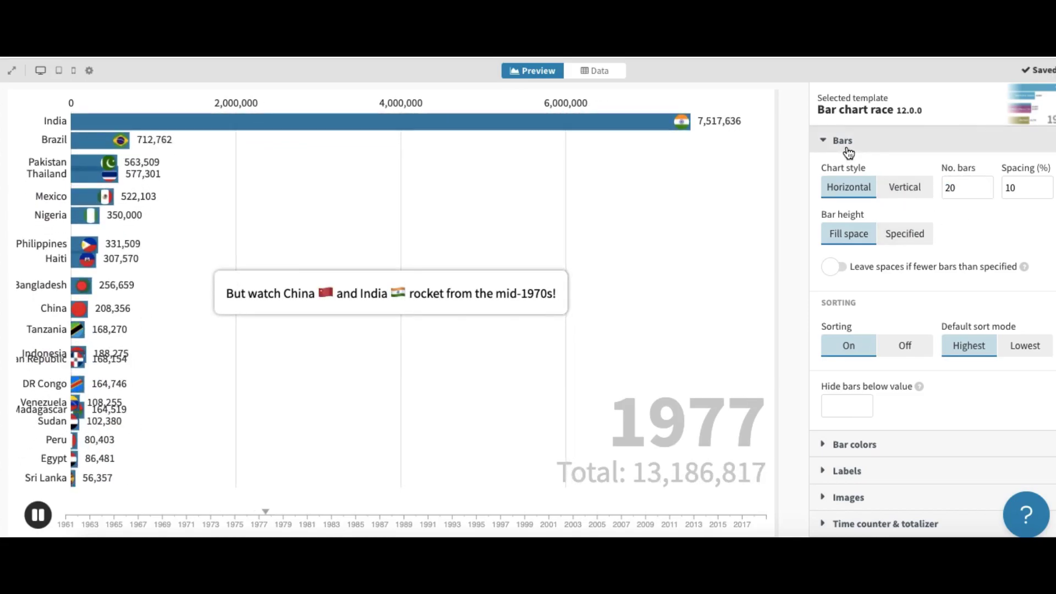
{"action": "left_click", "coordinate": [874, 141]}
{"action": "left_click", "coordinate": [844, 203]}
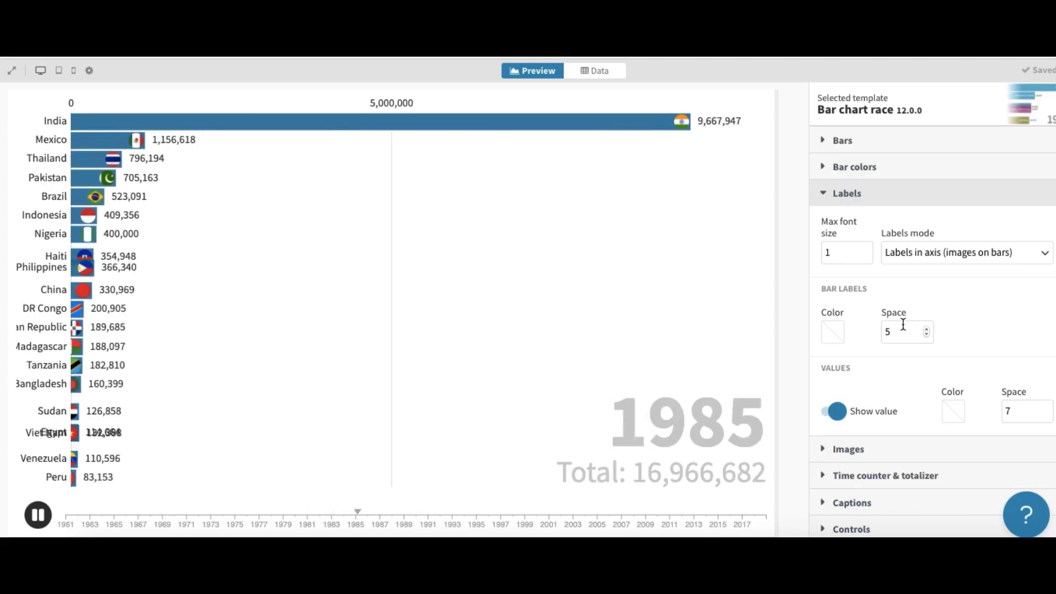
Set the Images section's right margin to -100 so flags sit on the bar ends
{"action": "left_click", "coordinate": [842, 196]}
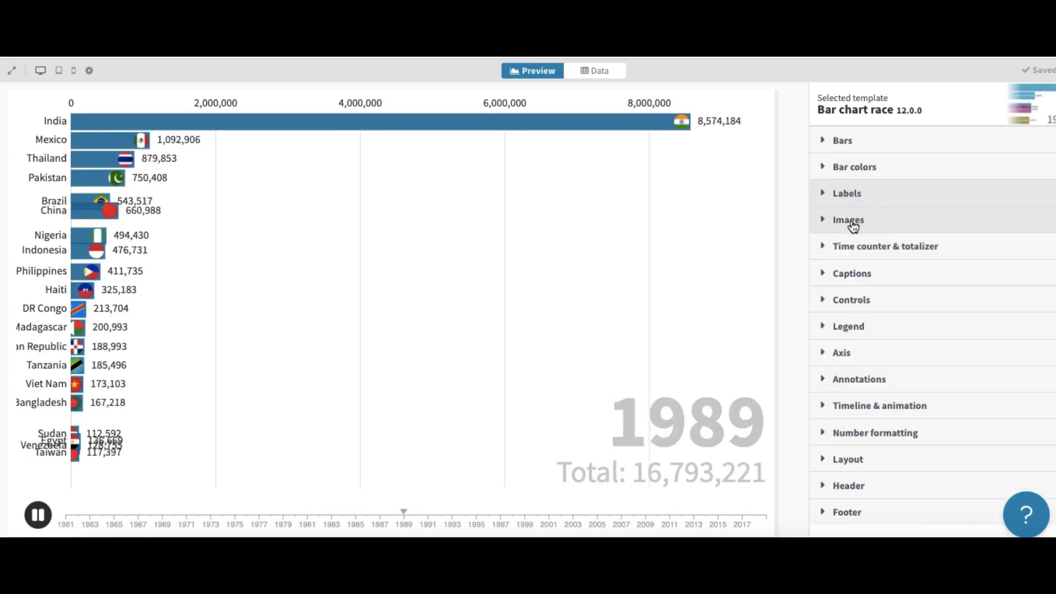
{"action": "left_click", "coordinate": [850, 220]}
{"action": "left_click", "coordinate": [962, 301]}
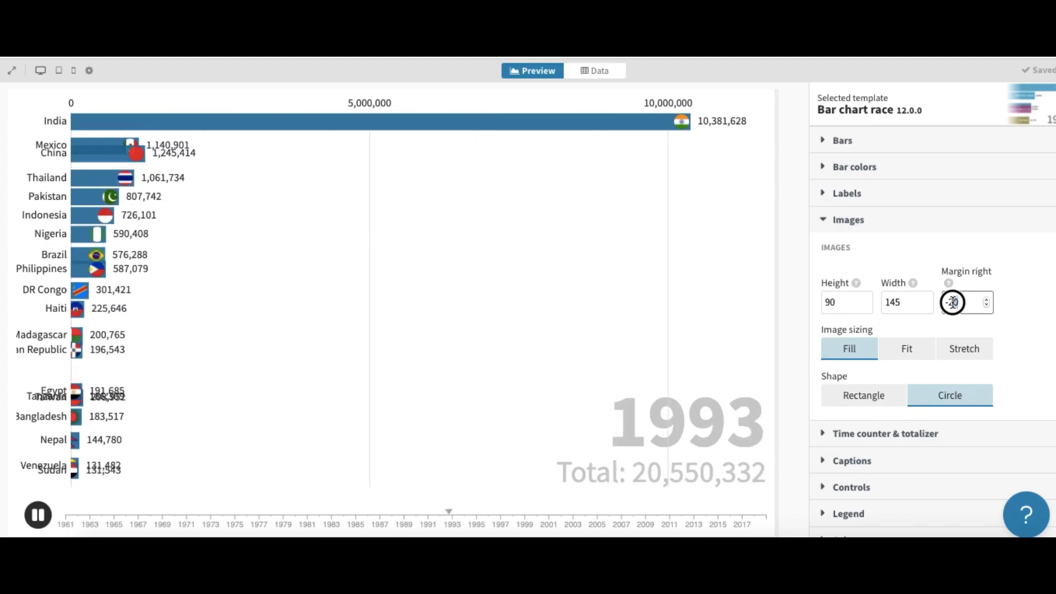
{"action": "key", "text": "BackSpace"}
{"action": "key", "text": "BackSpace"}
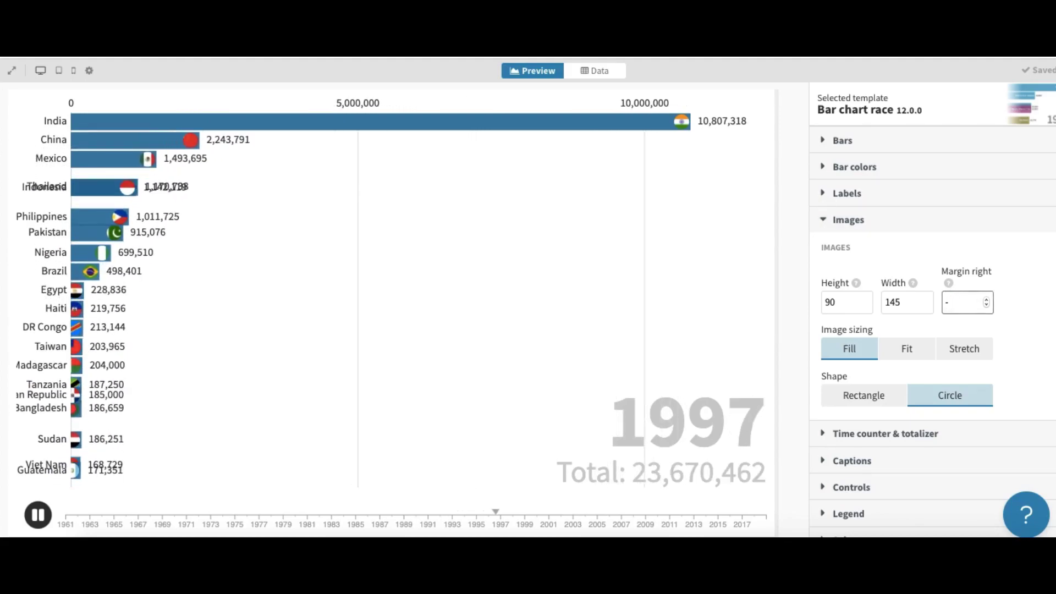
{"action": "type", "text": "100"}
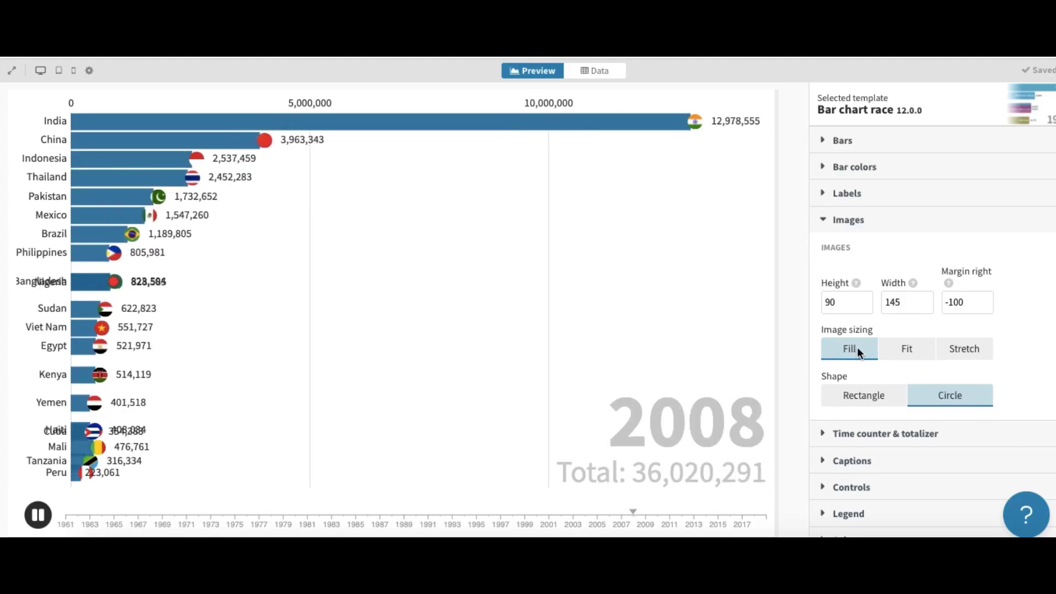
Change the year counter colour to near-black in the Time counter & totalizer settings
{"action": "left_click", "coordinate": [847, 219]}
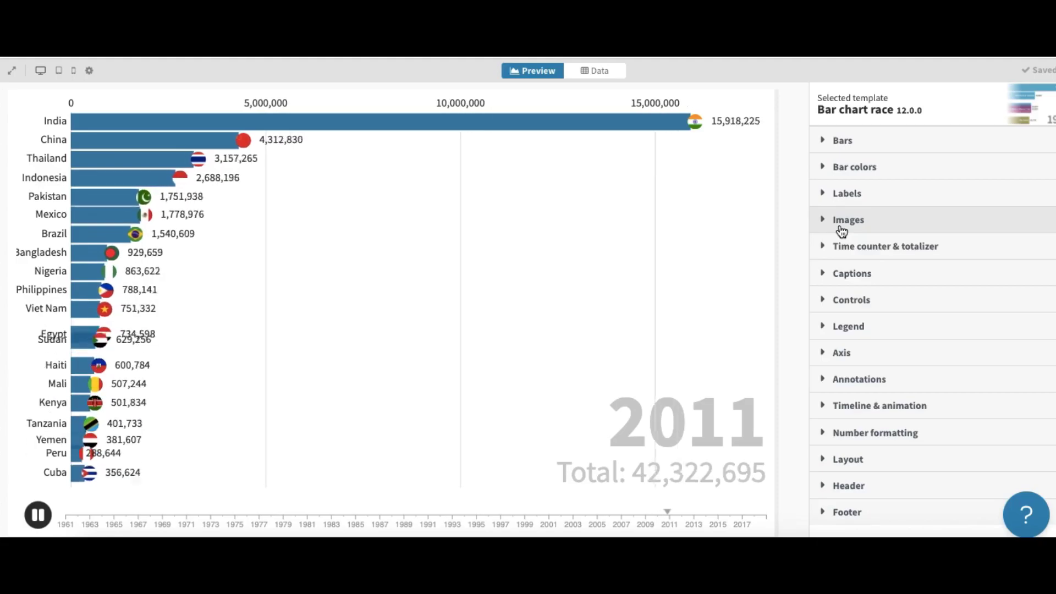
{"action": "left_click", "coordinate": [859, 250]}
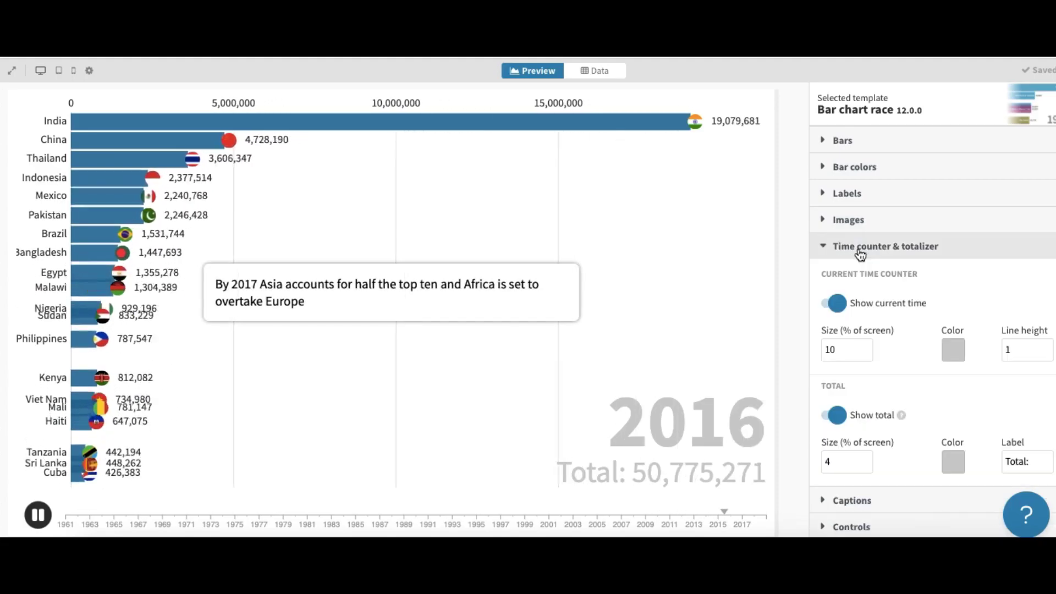
{"action": "left_click", "coordinate": [954, 349]}
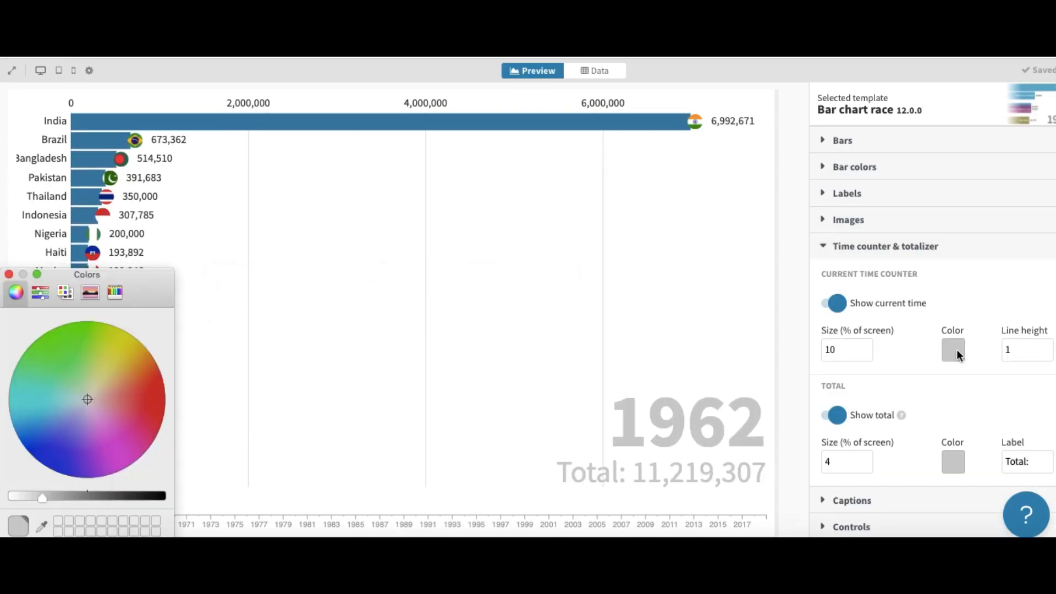
{"action": "left_click_drag", "start_coordinate": [140, 396], "coordinate": [150, 414]}
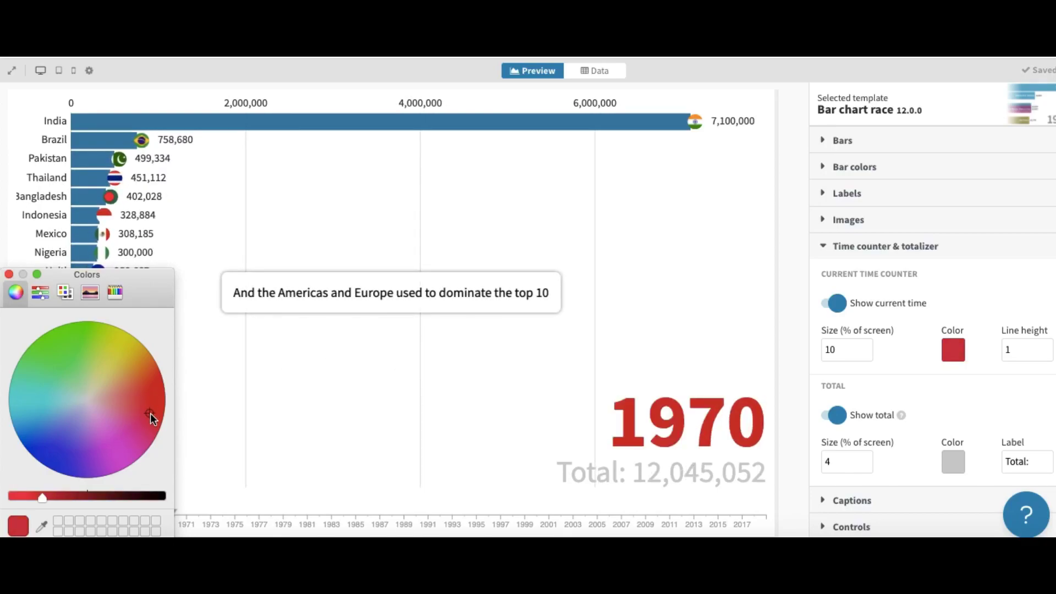
{"action": "left_click", "coordinate": [134, 494]}
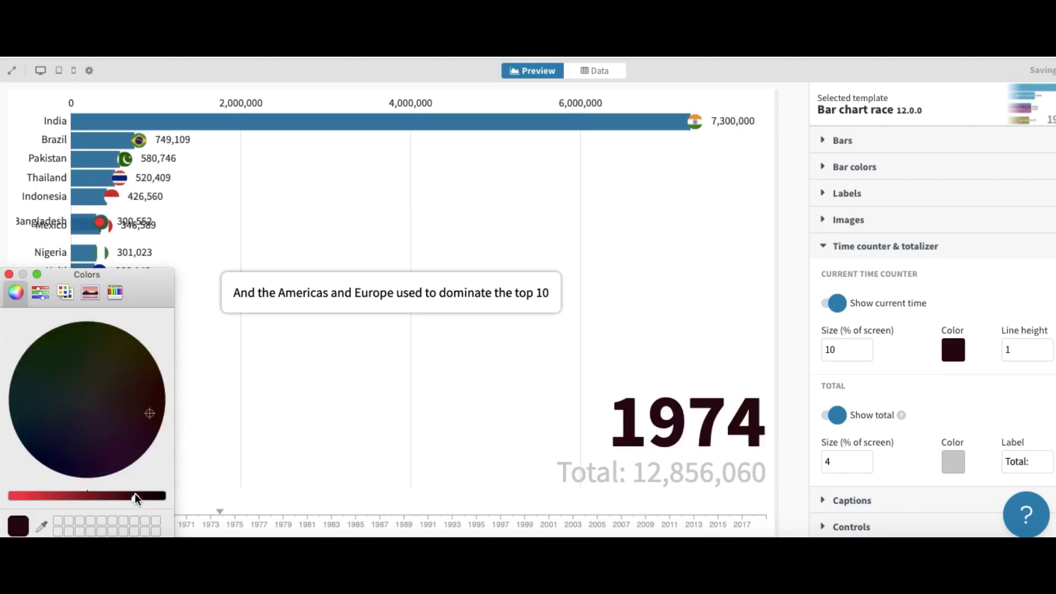
{"action": "left_click", "coordinate": [9, 278]}
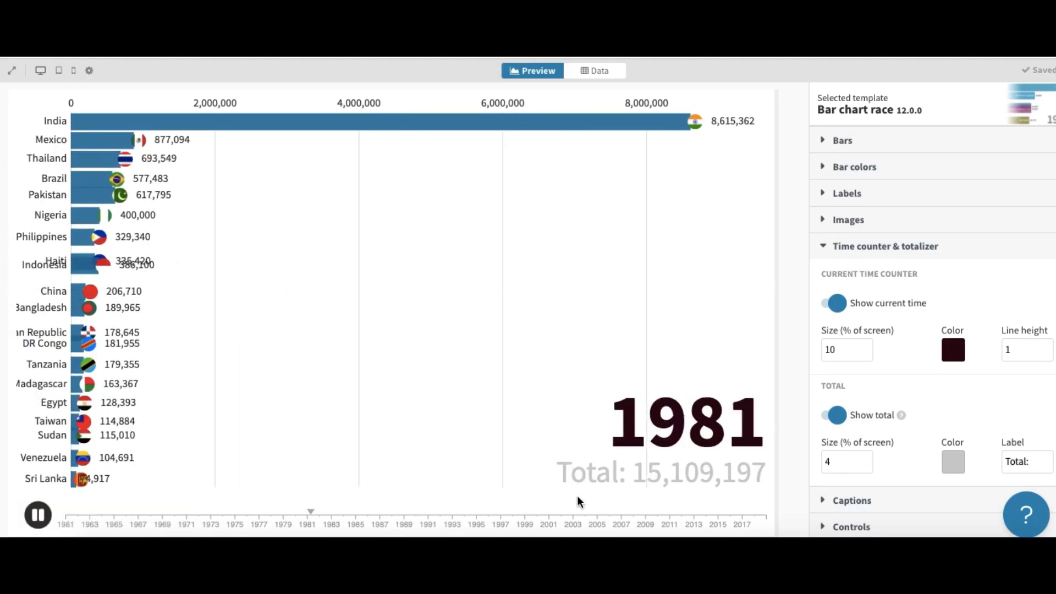
Change the total text colour from light grey to near-black
{"action": "left_click", "coordinate": [957, 462]}
{"action": "left_click", "coordinate": [72, 338]}
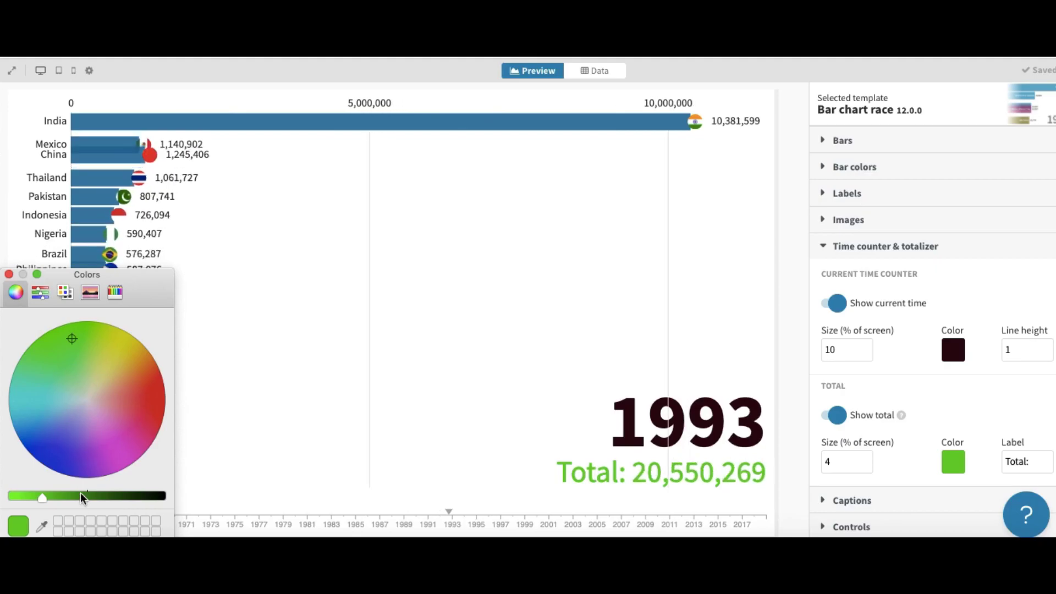
{"action": "left_click", "coordinate": [150, 498]}
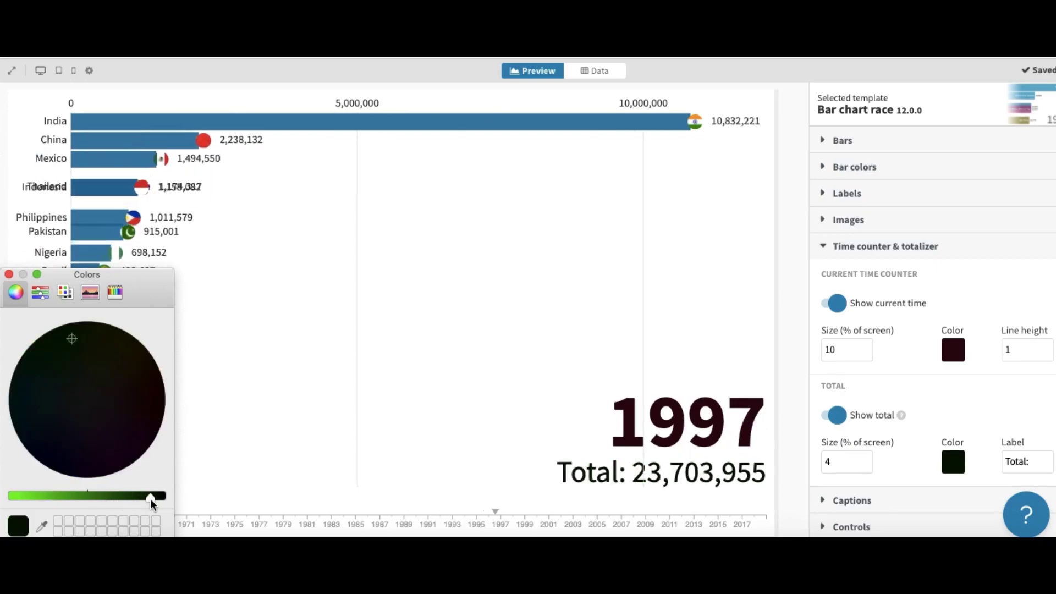
{"action": "left_click", "coordinate": [704, 366]}
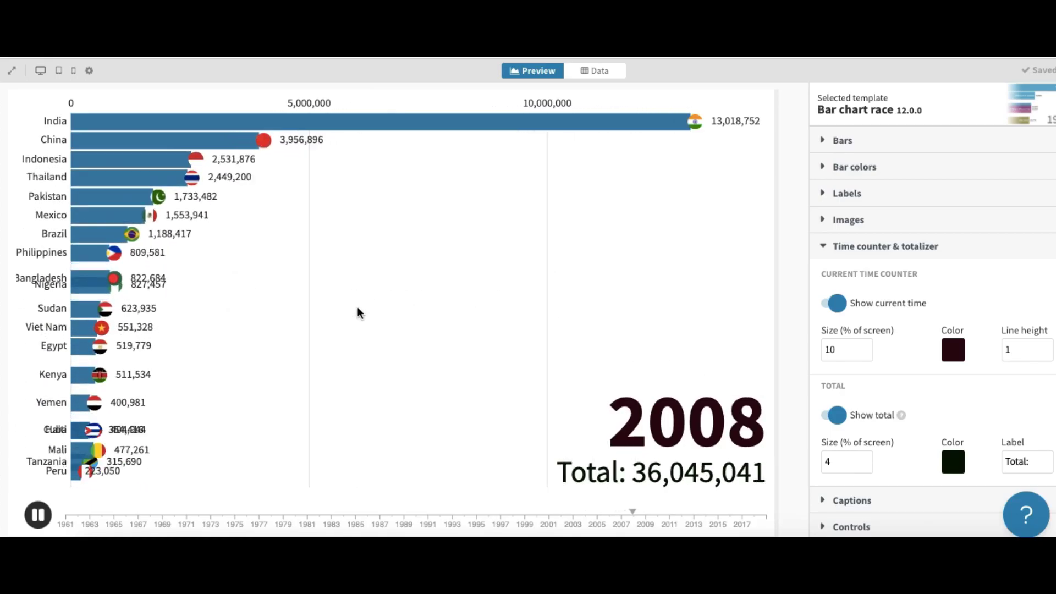
Collapse Time counter & totalizer, look over the Captions styling options, then collapse Captions
{"action": "left_click", "coordinate": [845, 249]}
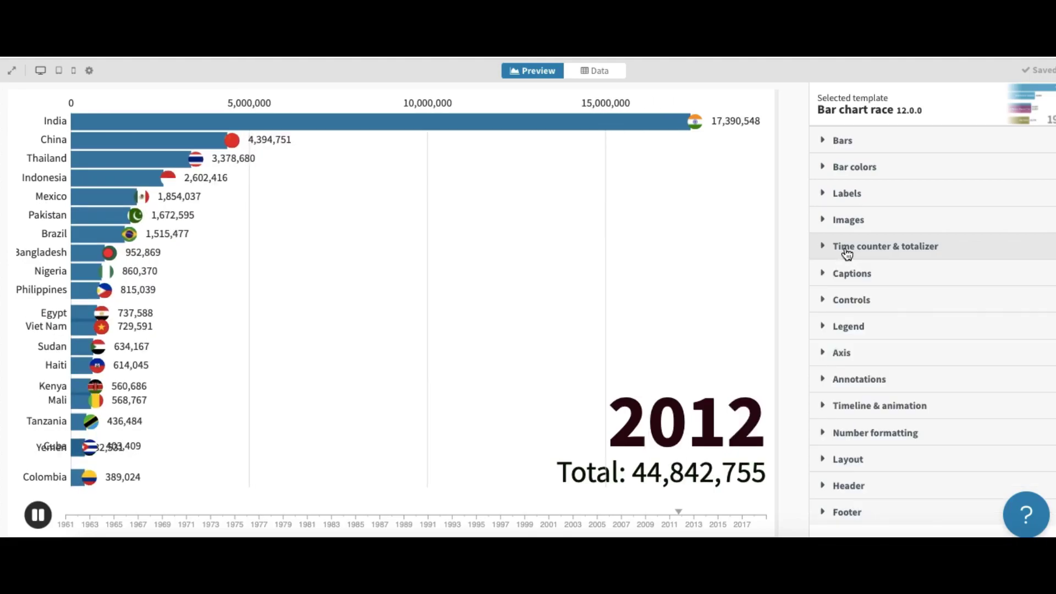
{"action": "scroll", "coordinate": [858, 236], "scroll_direction": "down", "scroll_amount": 1}
{"action": "left_click", "coordinate": [859, 227]}
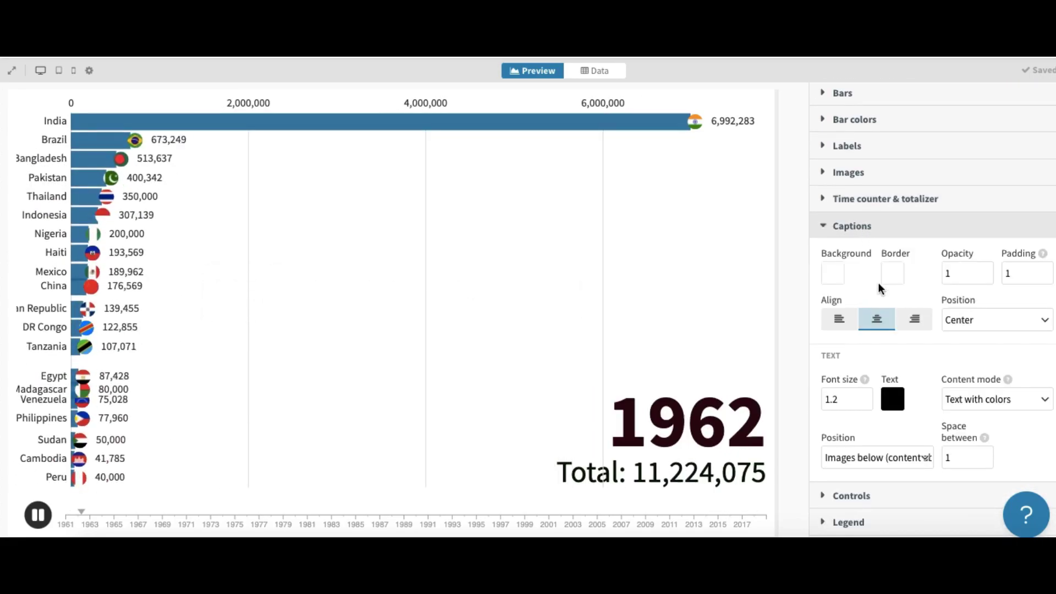
{"action": "scroll", "coordinate": [878, 282], "scroll_direction": "down", "scroll_amount": 3}
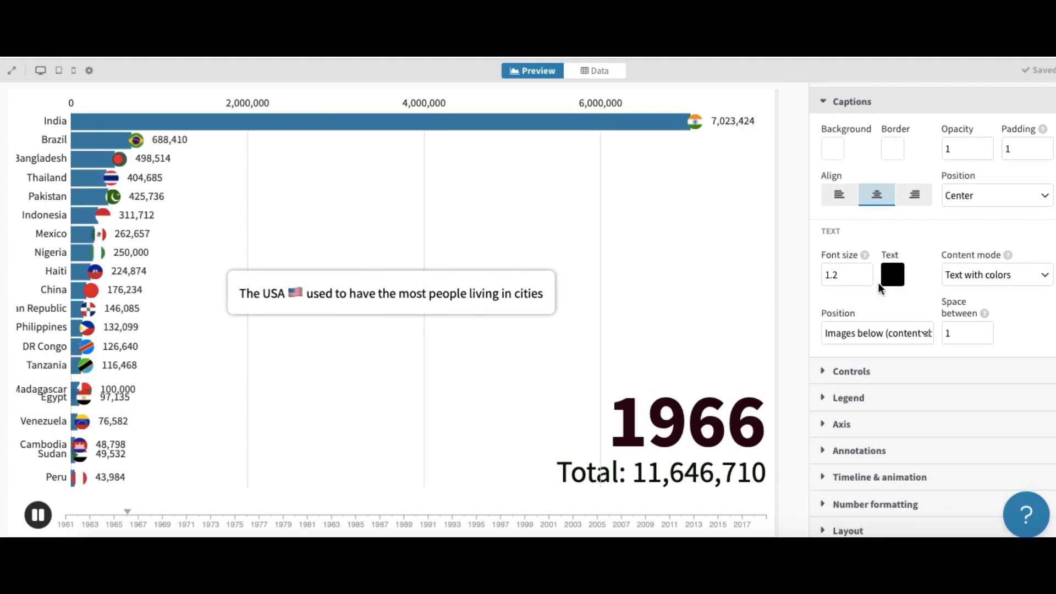
{"action": "scroll", "coordinate": [937, 301], "scroll_direction": "up", "scroll_amount": 1}
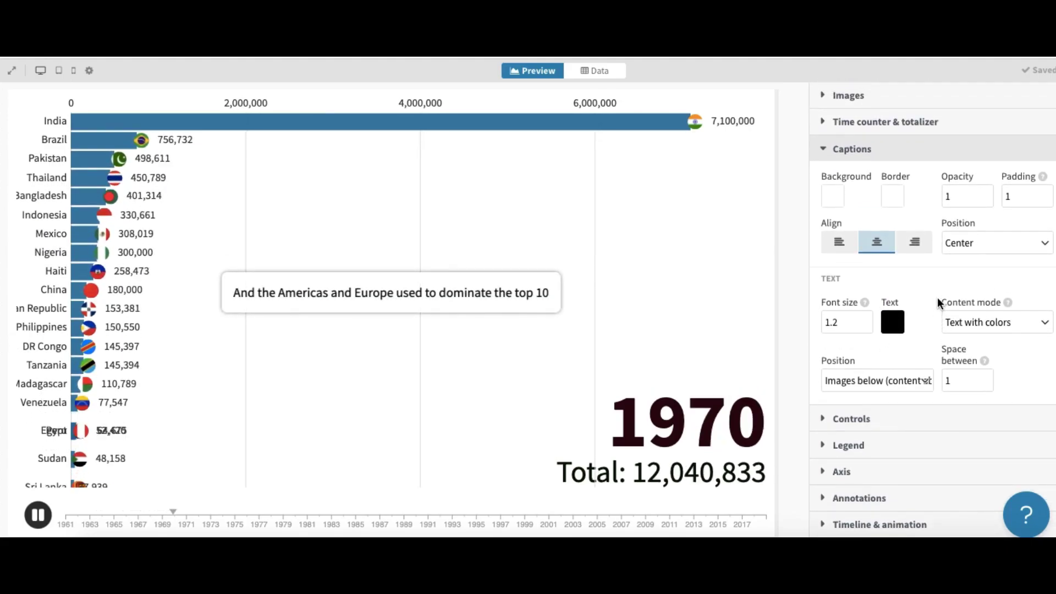
{"action": "scroll", "coordinate": [922, 285], "scroll_direction": "down", "scroll_amount": 3}
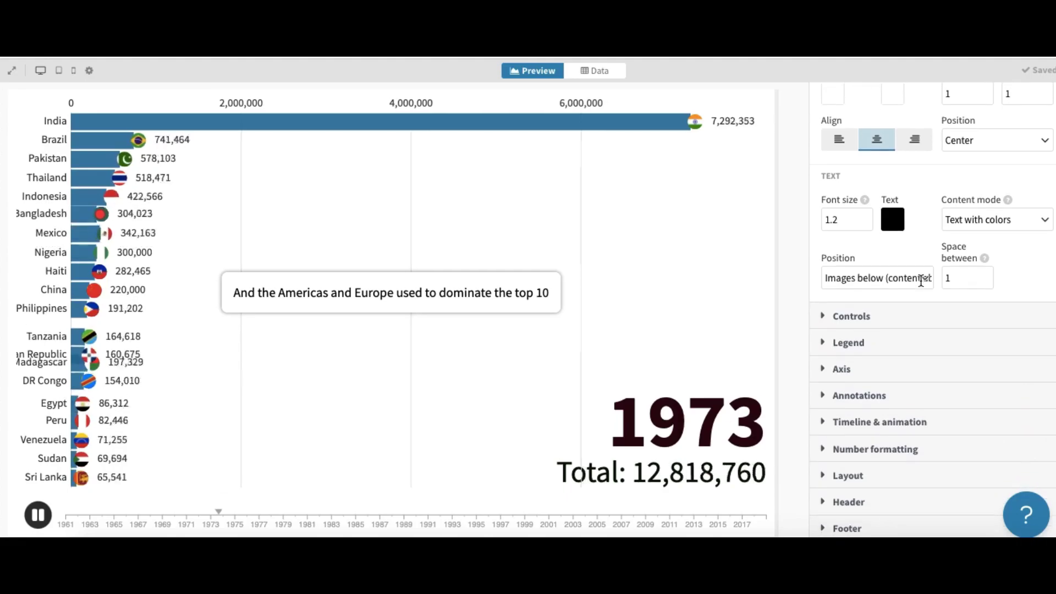
{"action": "scroll", "coordinate": [921, 283], "scroll_direction": "up", "scroll_amount": 3}
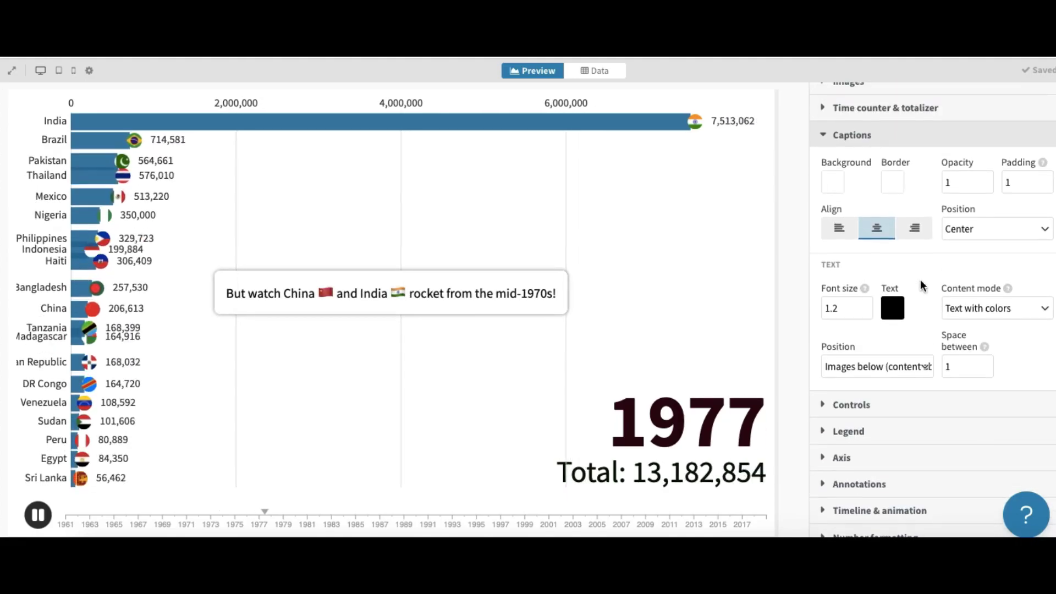
{"action": "left_click", "coordinate": [851, 141]}
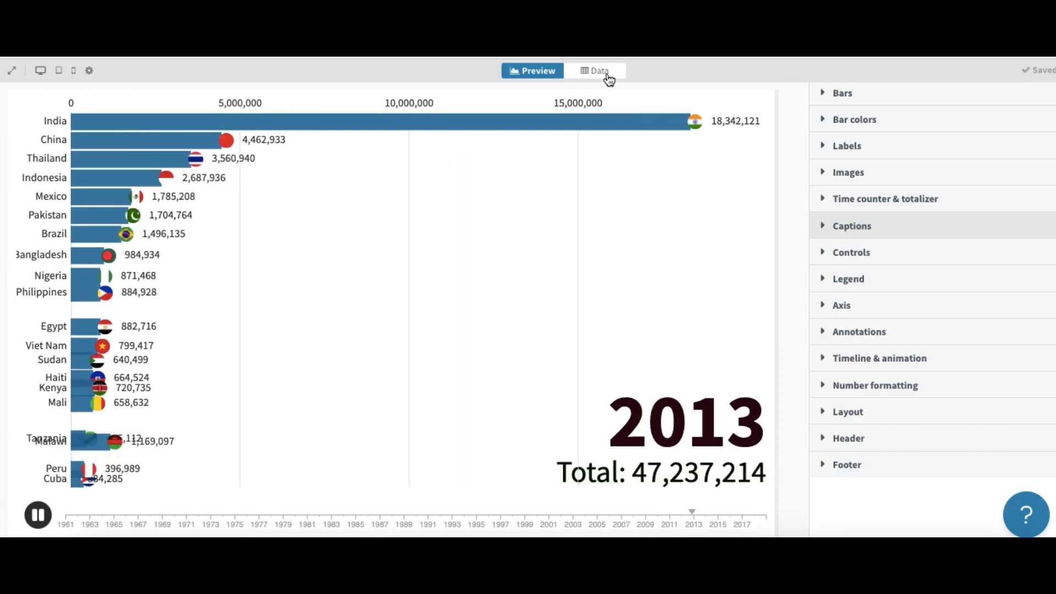
{"action": "left_click", "coordinate": [607, 72]}
{"action": "scroll", "coordinate": [855, 296], "scroll_direction": "down", "scroll_amount": 10}
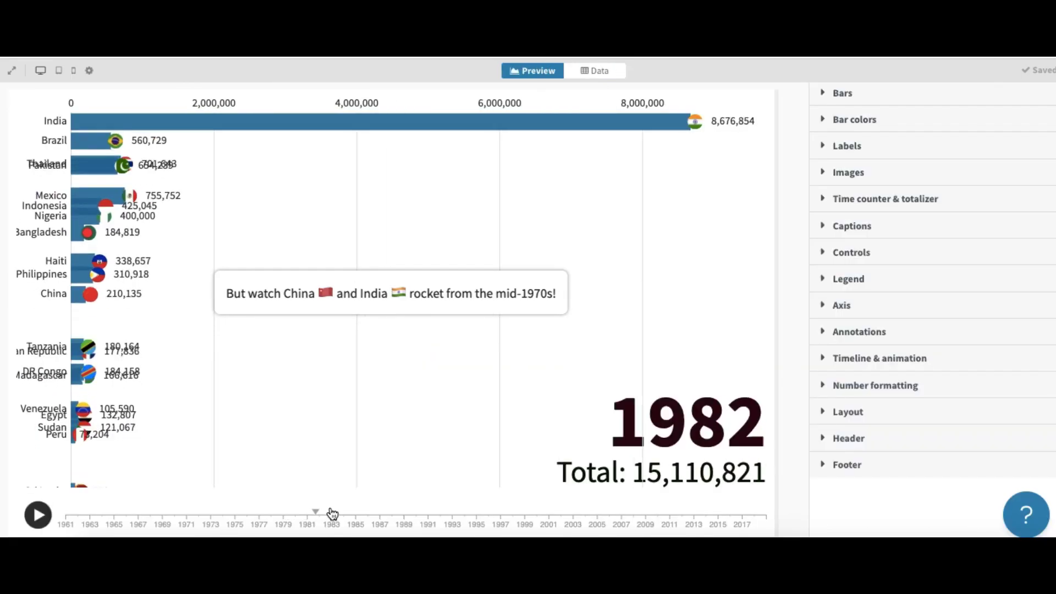
{"action": "left_click_drag", "start_coordinate": [330, 511], "coordinate": [273, 517]}
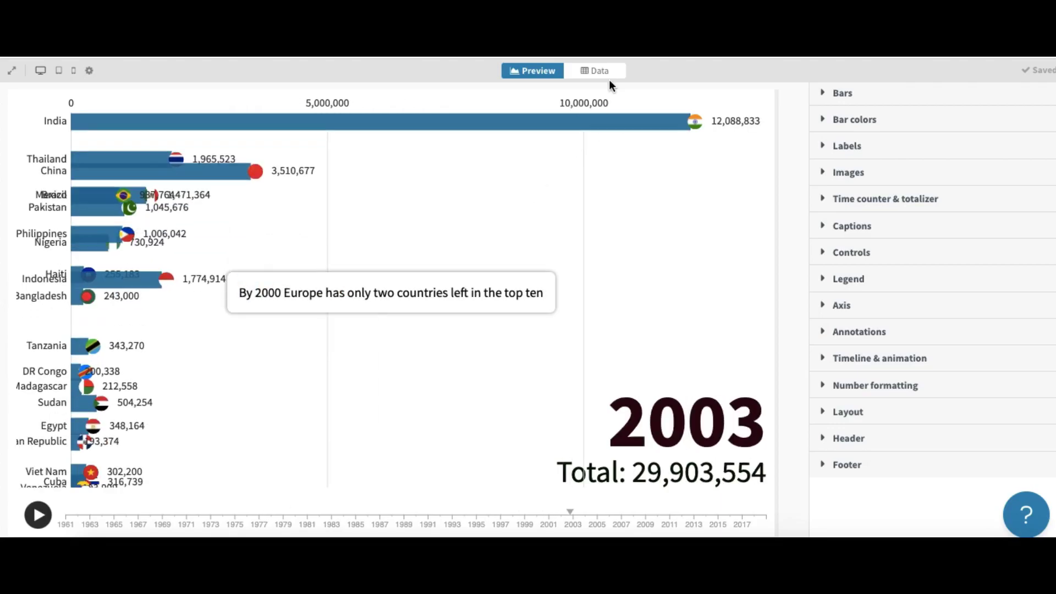
Set the first caption's end year to 1967 and its text to 'India is the first and brazil is in second place'
{"action": "left_click", "coordinate": [596, 70]}
{"action": "double_click", "coordinate": [77, 206]}
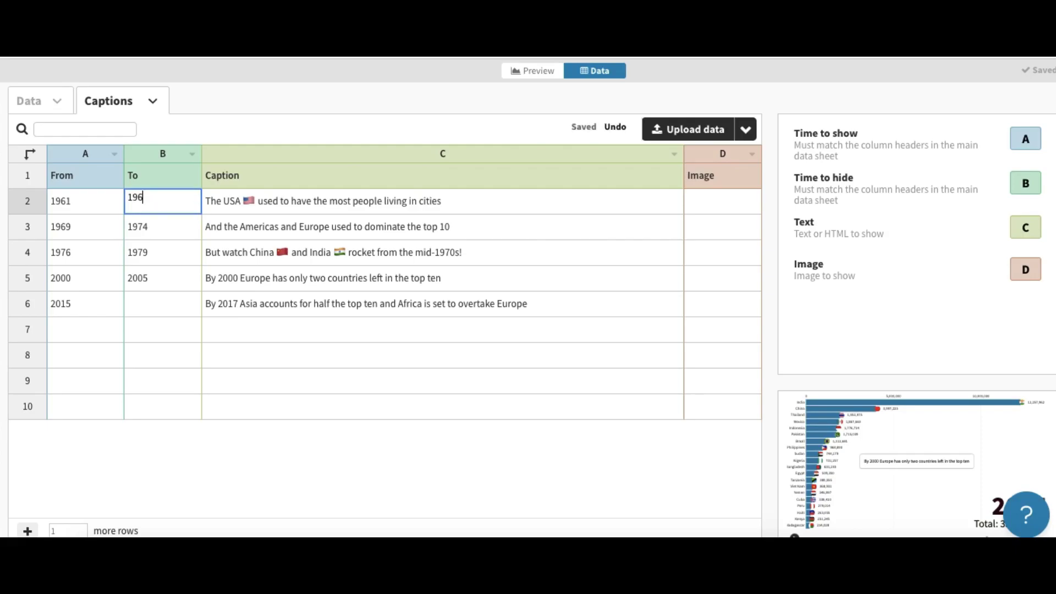
{"action": "double_click", "coordinate": [257, 201]}
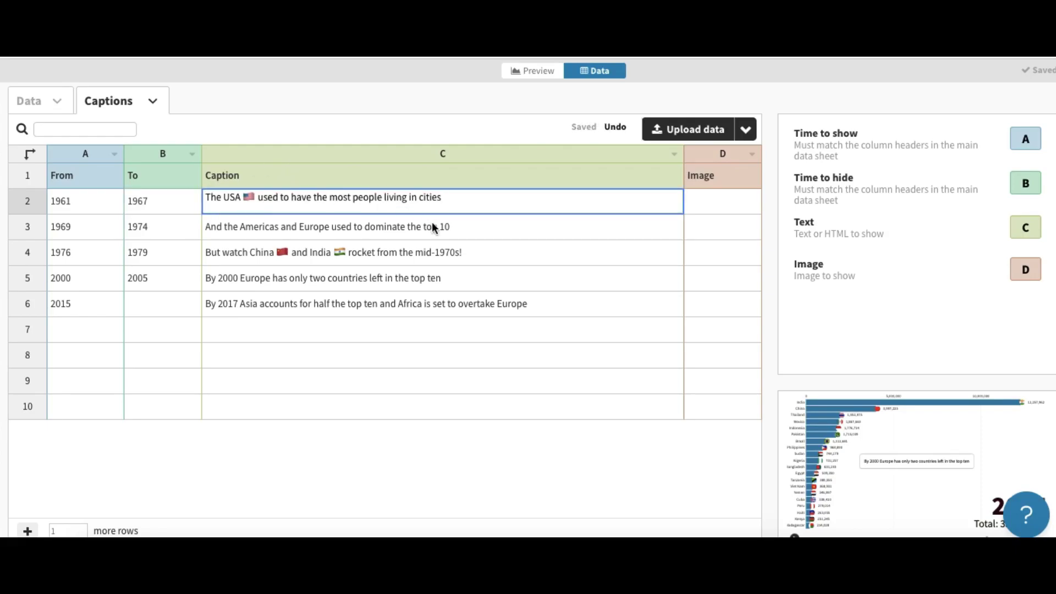
{"action": "left_click_drag", "start_coordinate": [351, 194], "coordinate": [156, 202]}
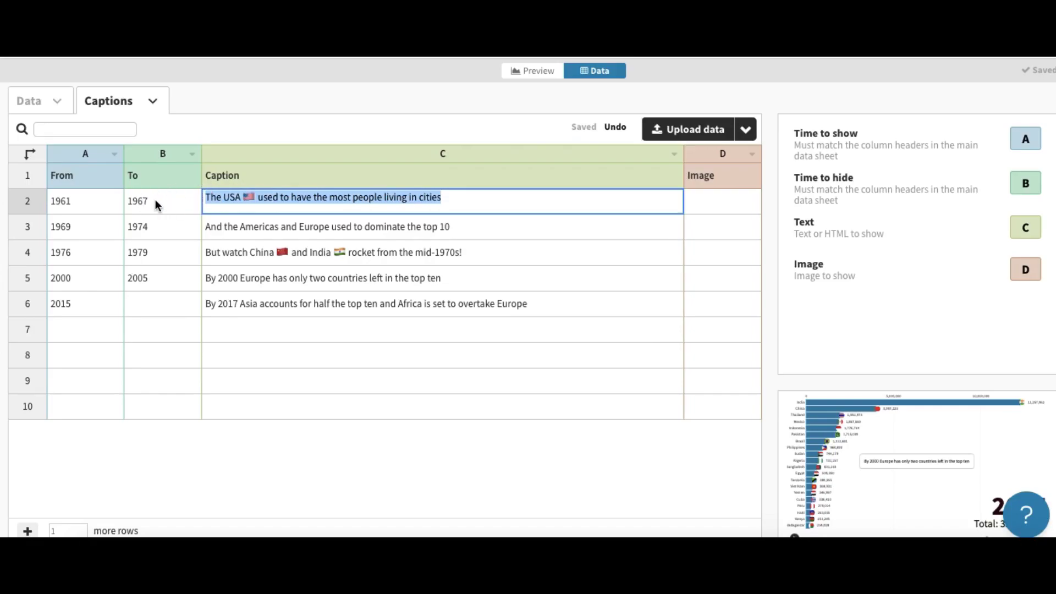
{"action": "type", "text": "In"}
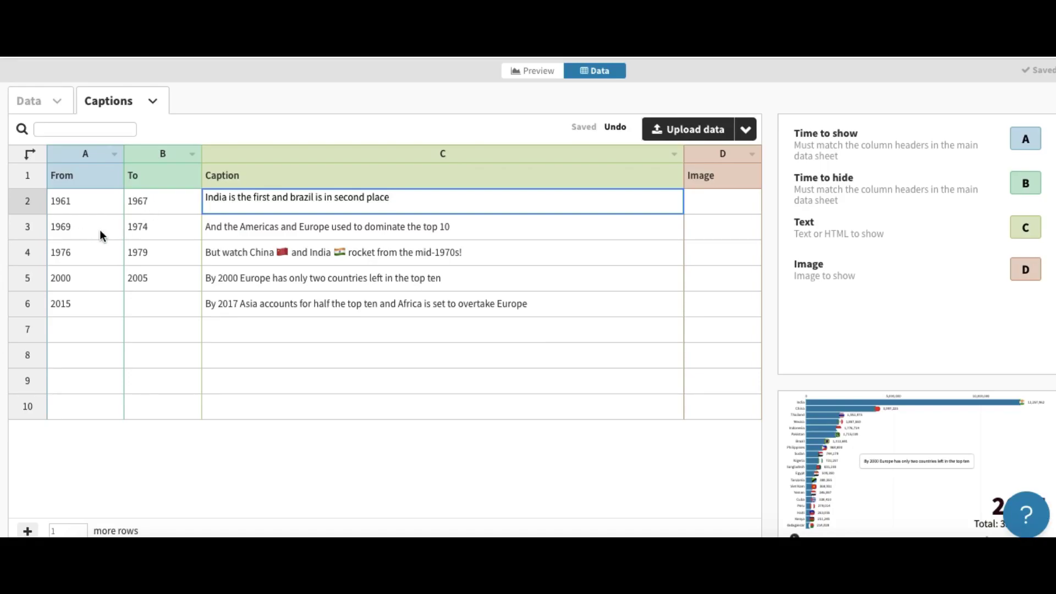
{"action": "left_click", "coordinate": [251, 235]}
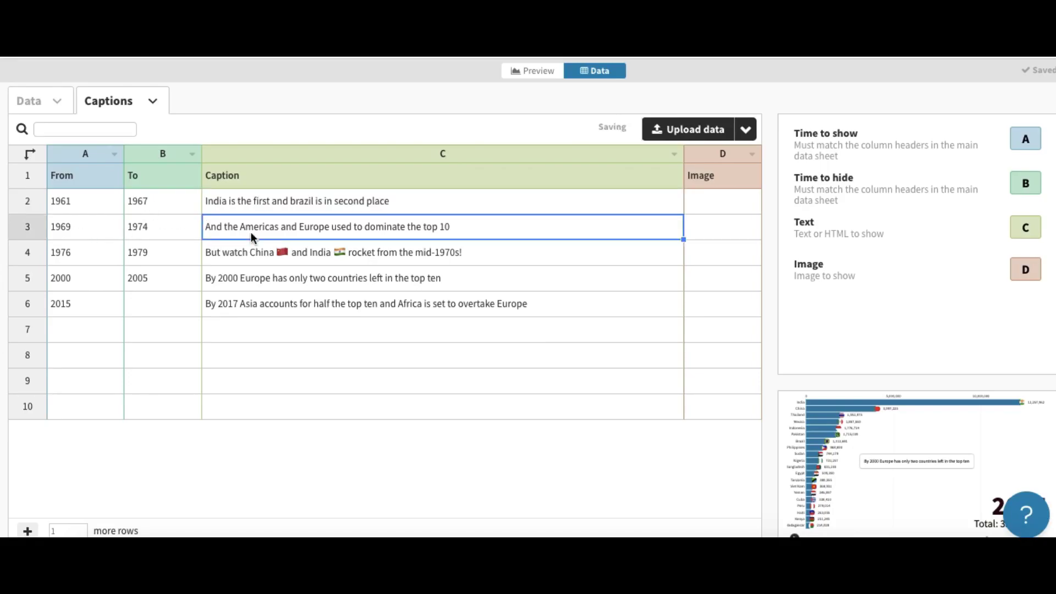
{"action": "left_click", "coordinate": [519, 74]}
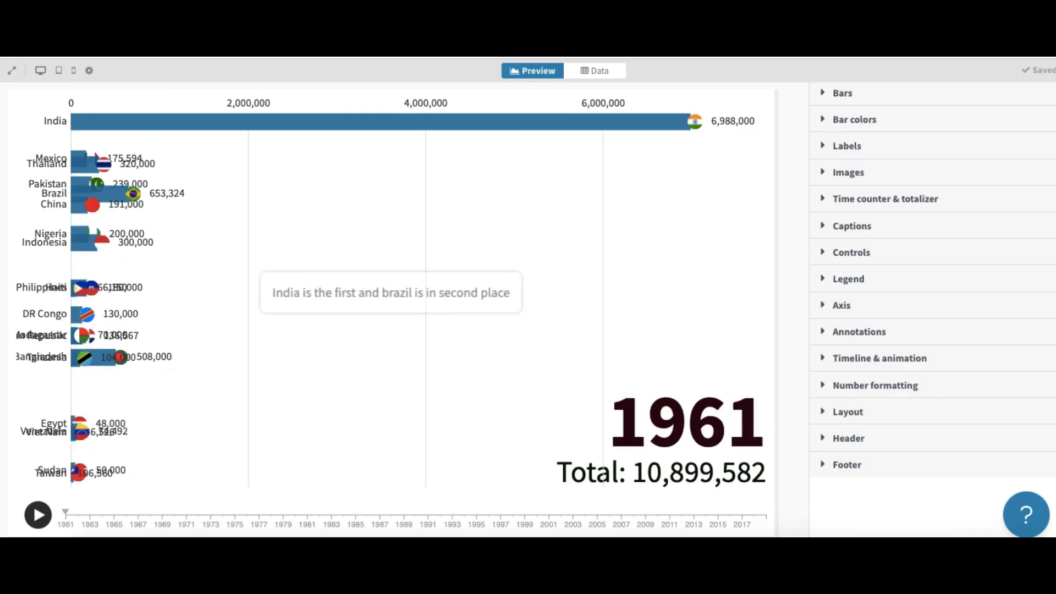
{"action": "left_click", "coordinate": [39, 517]}
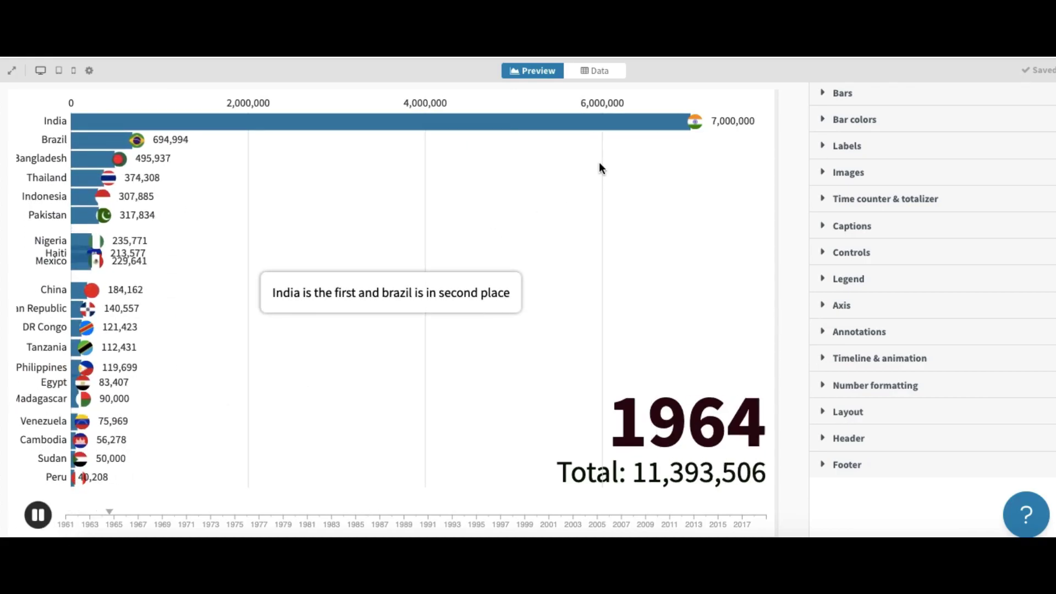
{"action": "left_click", "coordinate": [577, 72]}
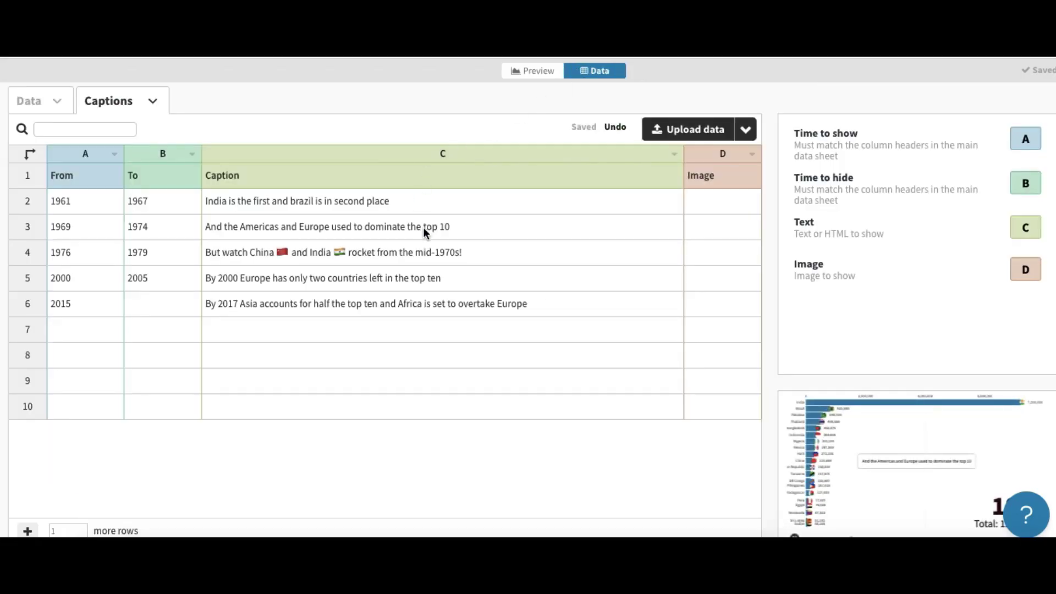
Append 'other countries are Pakistan Bangladesh and Thailand' to the first caption and remove brazil's lowercase b
{"action": "double_click", "coordinate": [426, 203]}
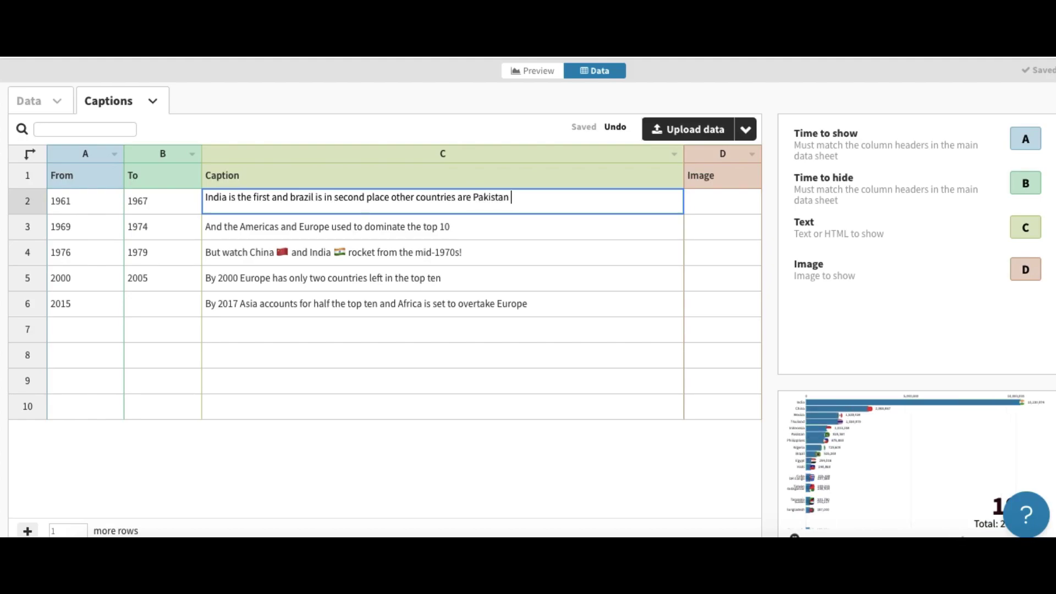
{"action": "type", "text": "Bang"}
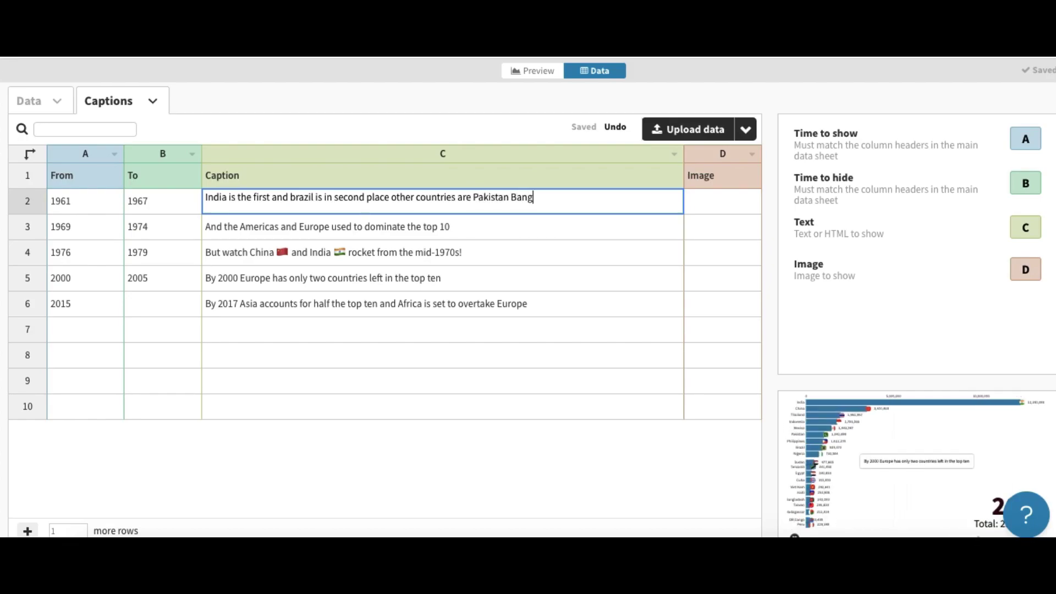
{"action": "type", "text": "ladesh and Thailand"}
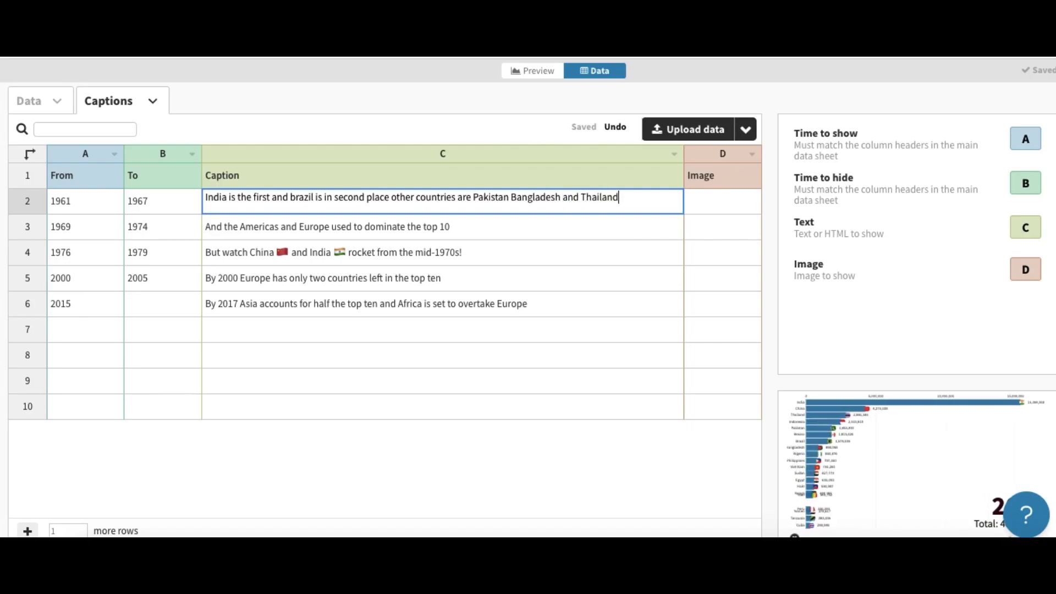
{"action": "left_click", "coordinate": [296, 203]}
{"action": "key", "text": "BackSpace"}
Capitalise Brazil and commit the extended first caption
{"action": "type", "text": "B"}
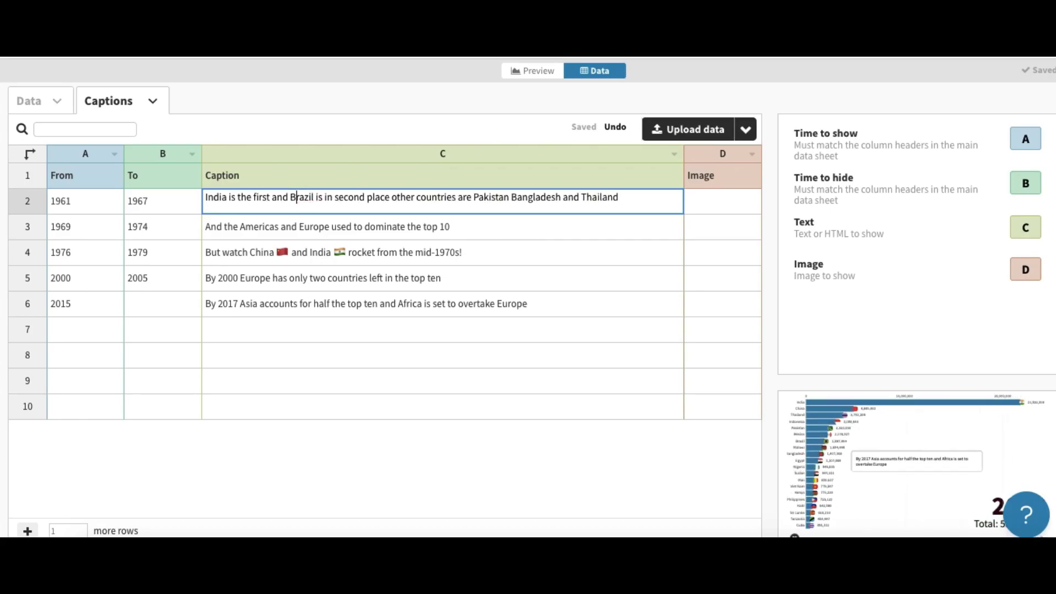
{"action": "left_click", "coordinate": [354, 229]}
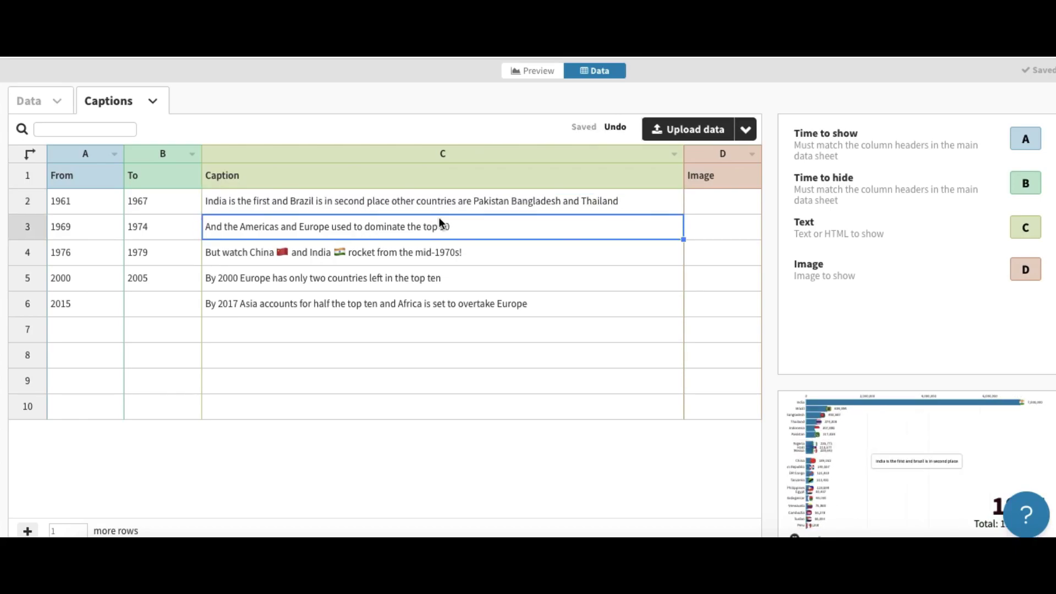
{"action": "left_click", "coordinate": [525, 72]}
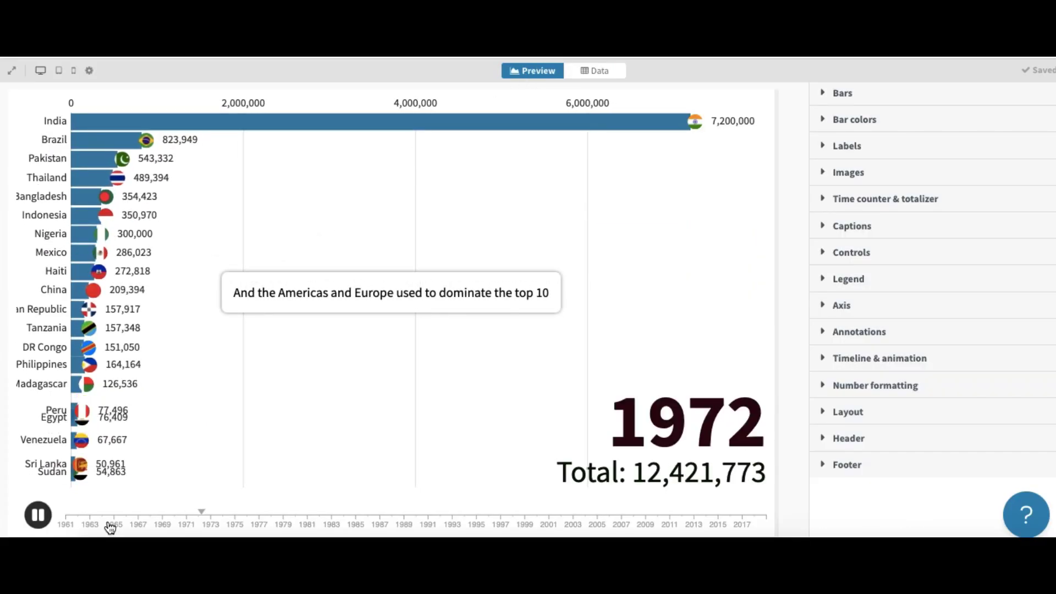
Pause the race and step through 1961, 1965, 1968, 1974 and 1976 to check captions
{"action": "left_click", "coordinate": [38, 514]}
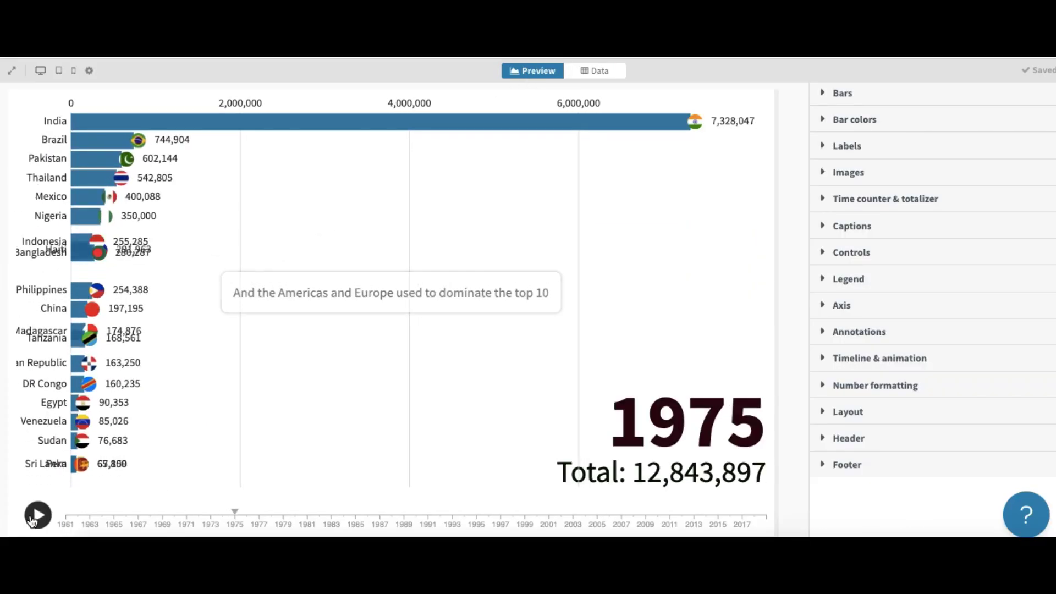
{"action": "left_click", "coordinate": [70, 523]}
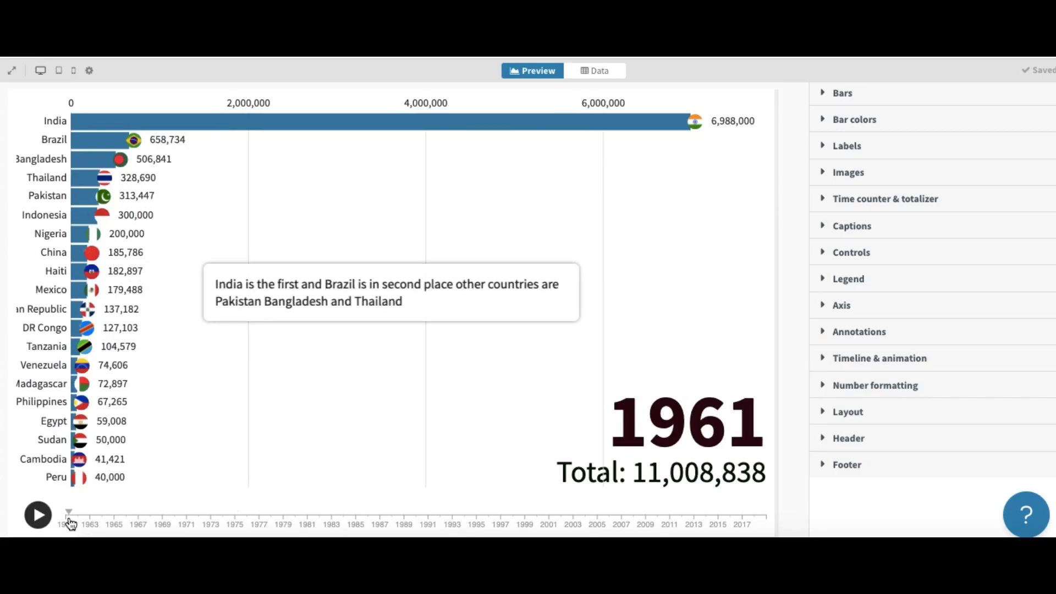
{"action": "left_click", "coordinate": [124, 518]}
{"action": "left_click", "coordinate": [157, 515]}
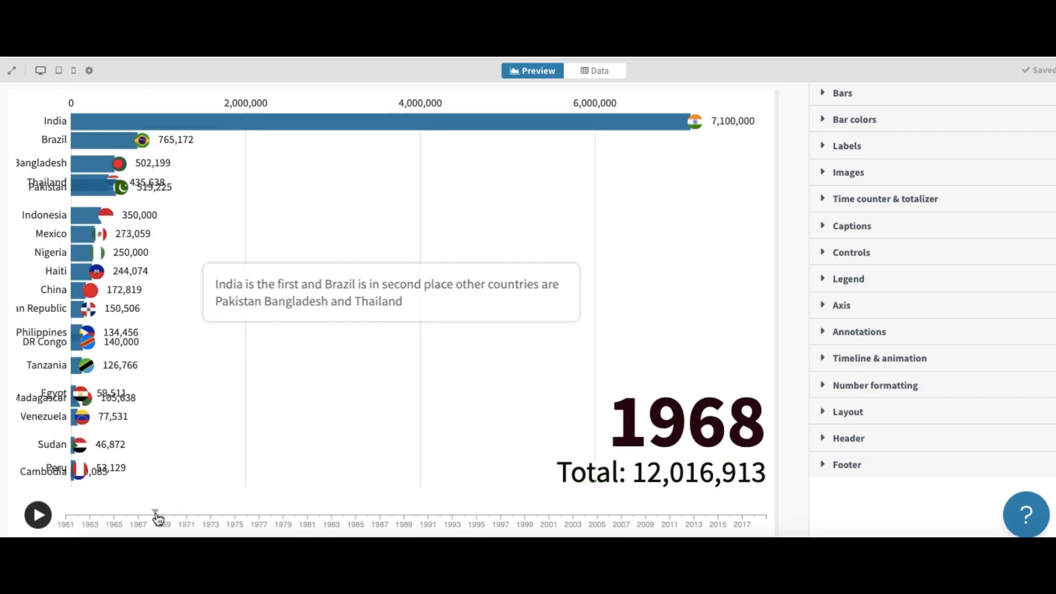
{"action": "left_click", "coordinate": [225, 511]}
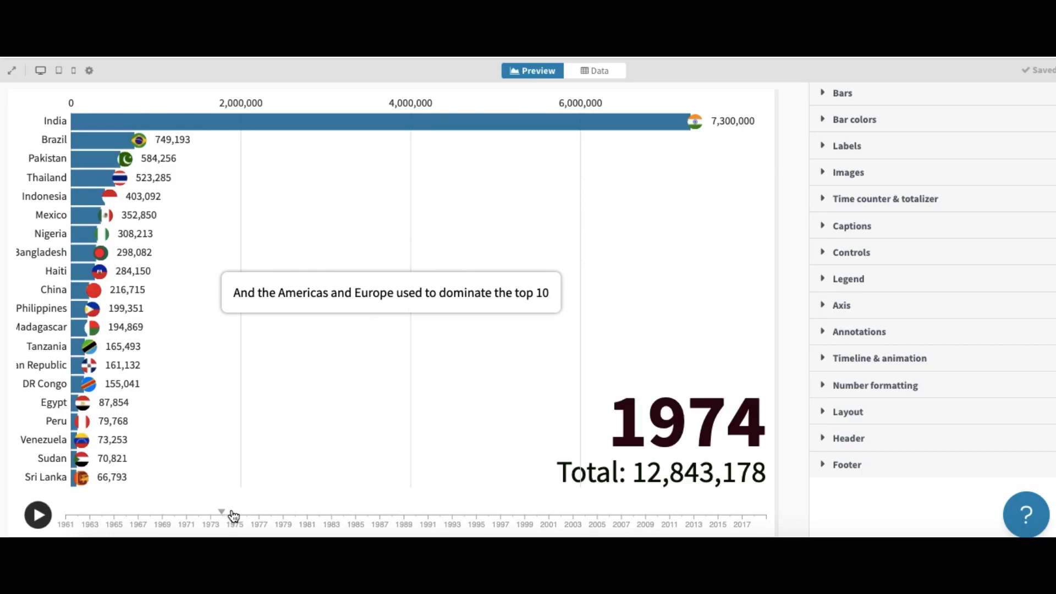
{"action": "left_click_drag", "start_coordinate": [223, 510], "coordinate": [232, 515]}
{"action": "left_click", "coordinate": [254, 514]}
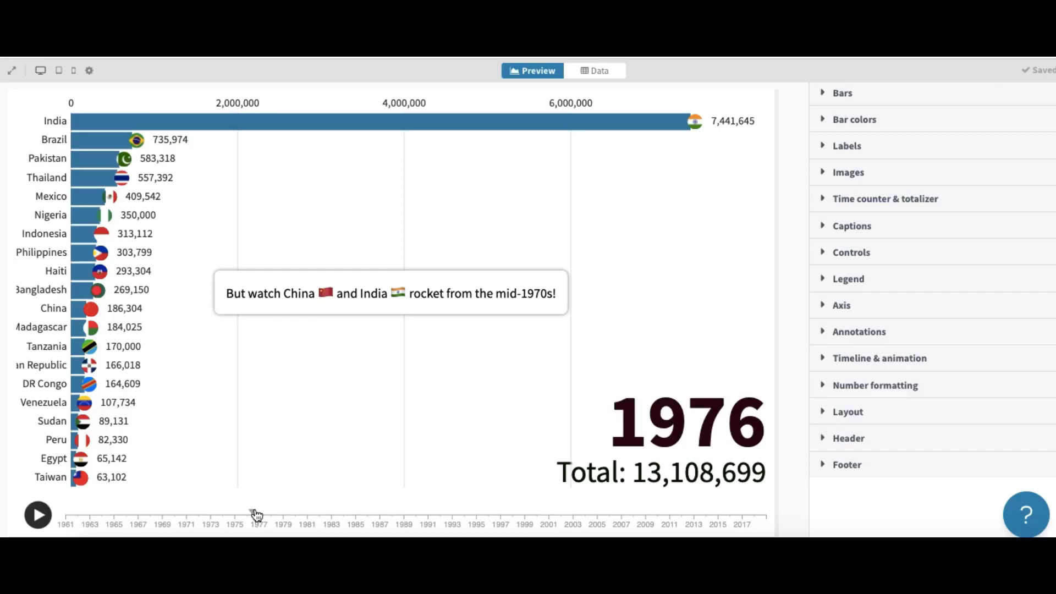
Step the race through 1978 to 1991, then back to 1989, comparing rankings
{"action": "left_click", "coordinate": [275, 513]}
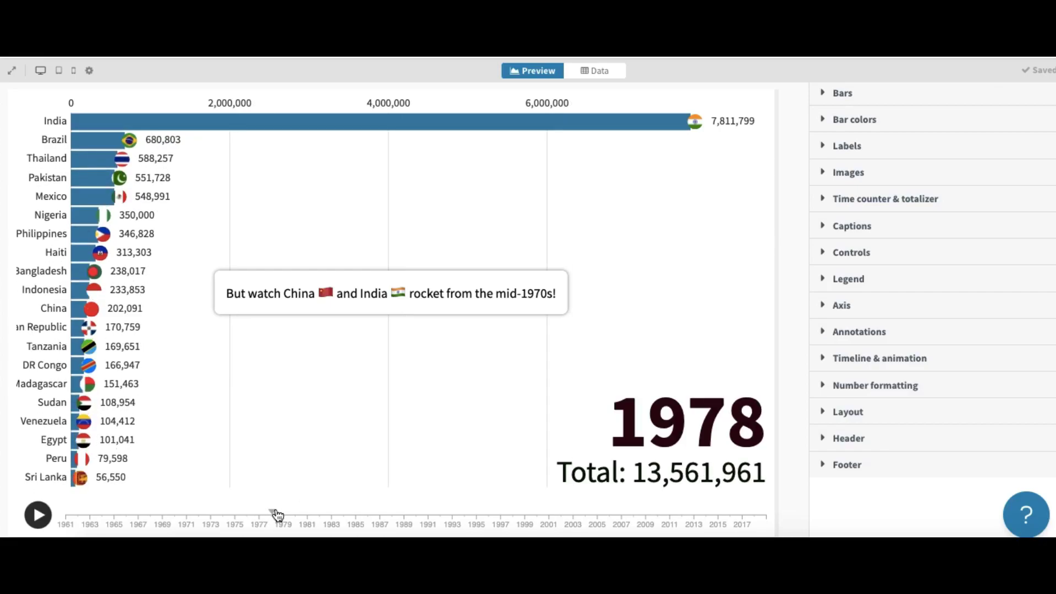
{"action": "left_click", "coordinate": [283, 514]}
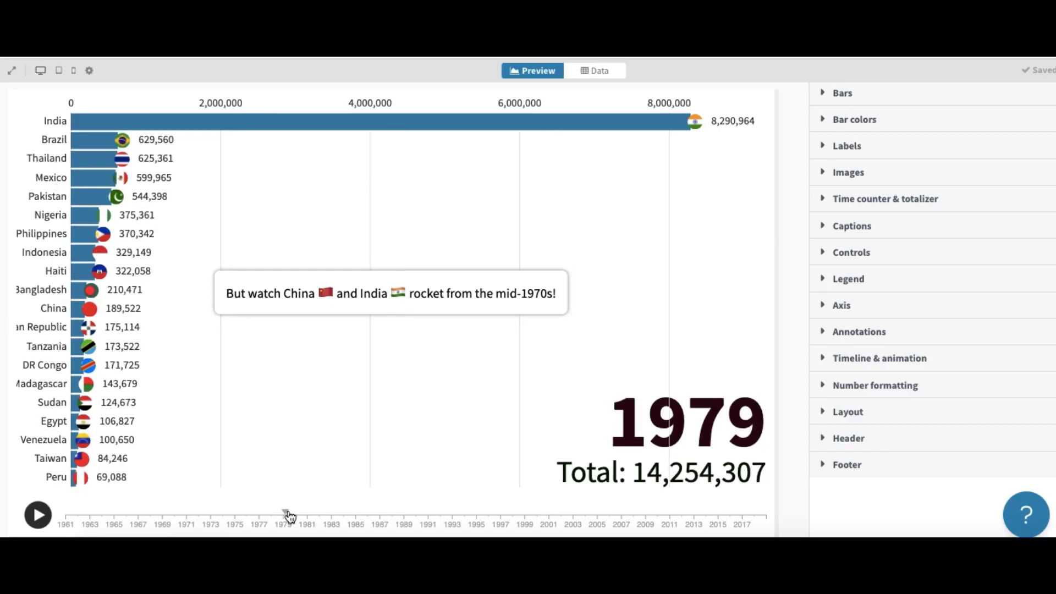
{"action": "left_click", "coordinate": [302, 515]}
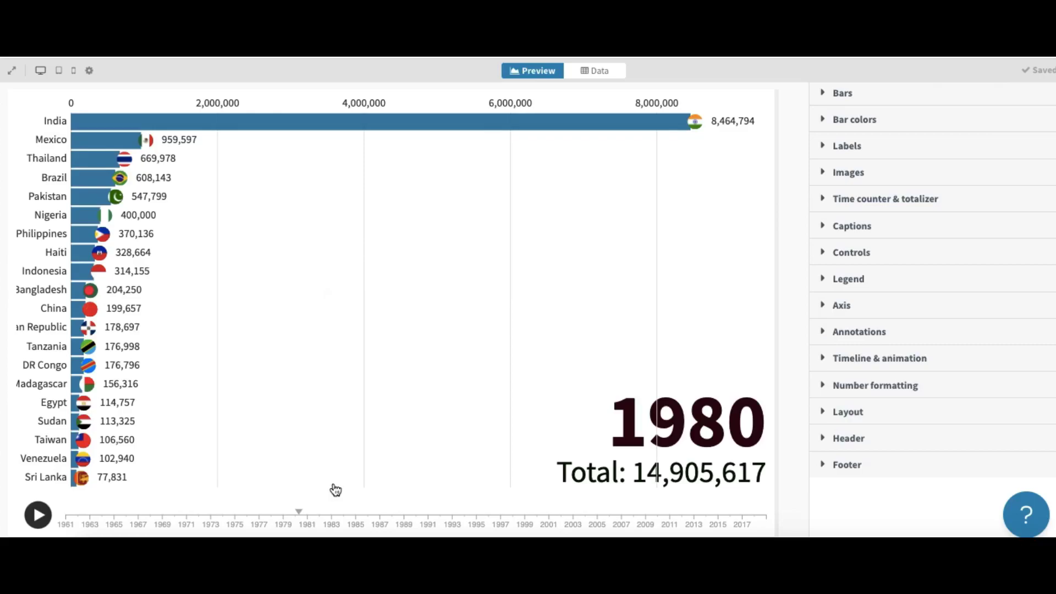
{"action": "left_click", "coordinate": [326, 515]}
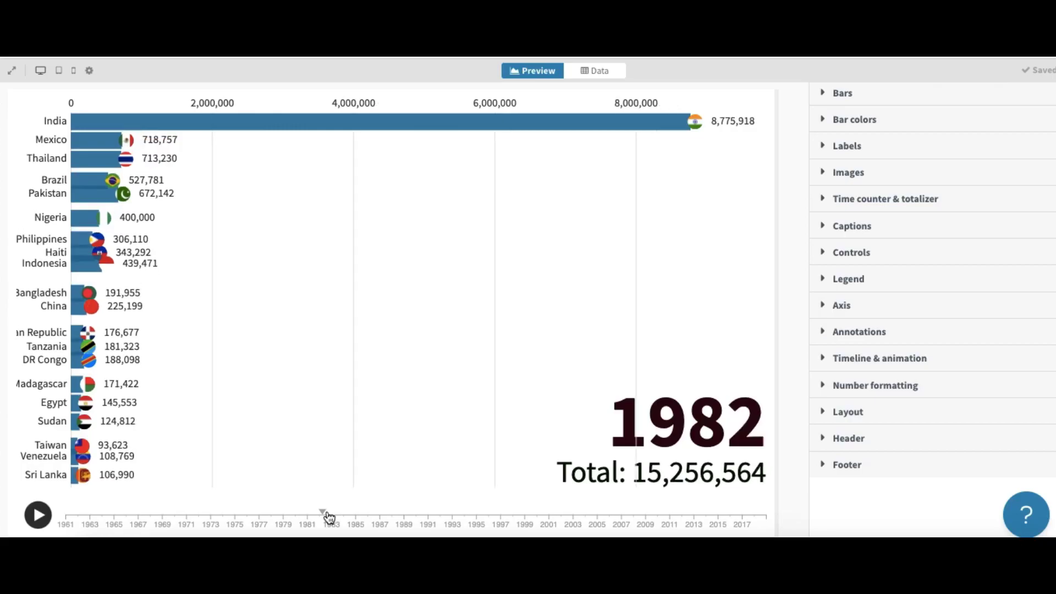
{"action": "left_click", "coordinate": [354, 516]}
{"action": "left_click", "coordinate": [372, 516]}
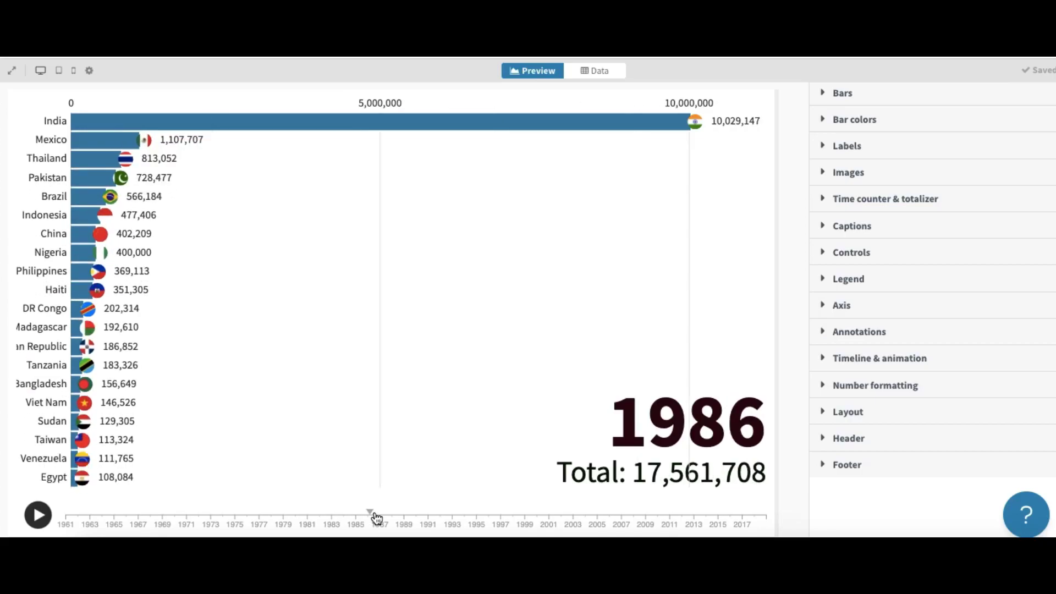
{"action": "left_click", "coordinate": [404, 516]}
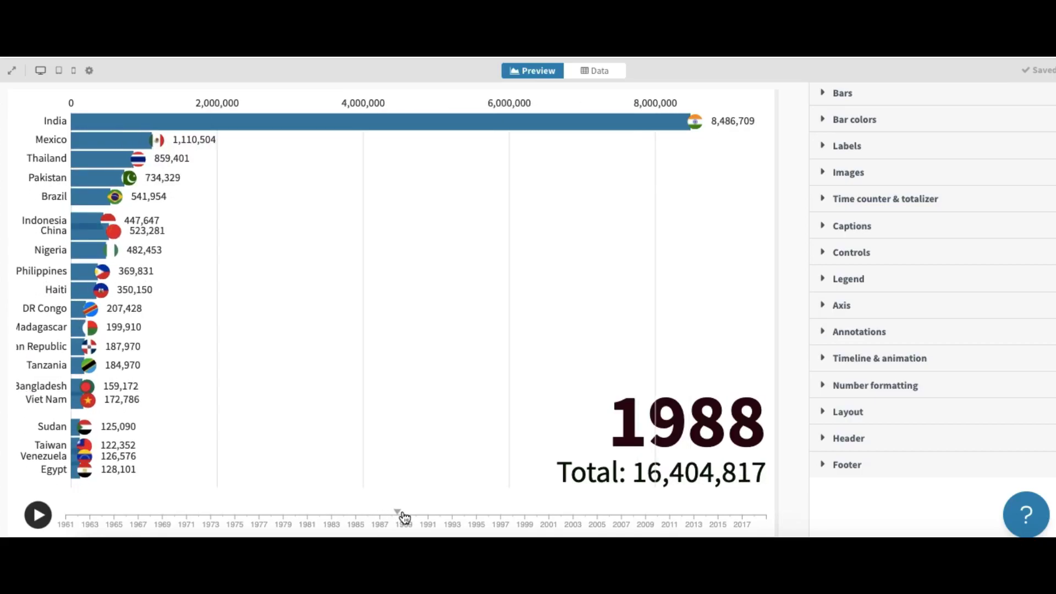
{"action": "left_click", "coordinate": [437, 518]}
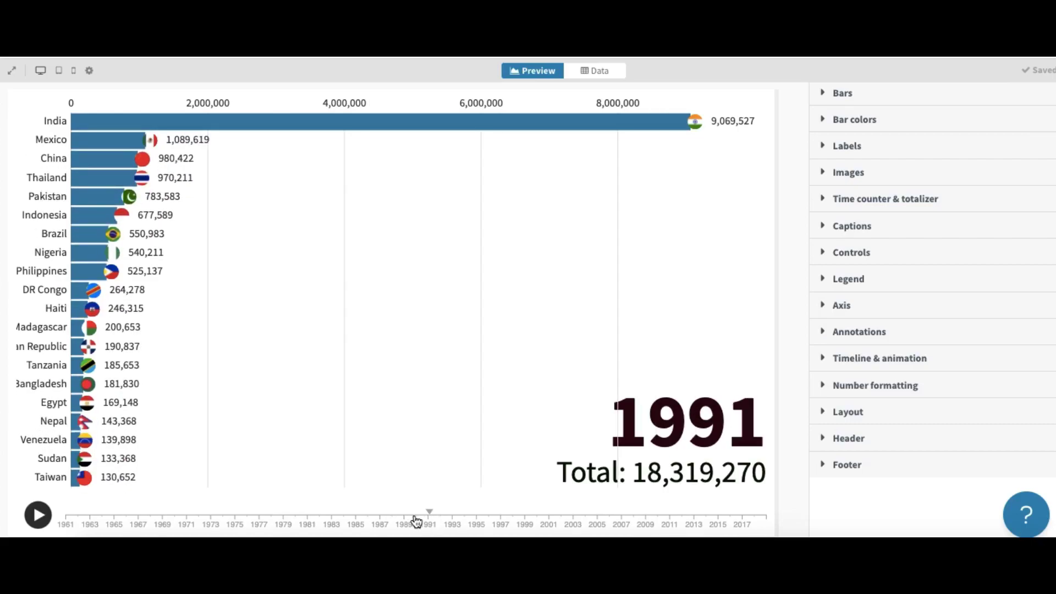
{"action": "left_click", "coordinate": [418, 517]}
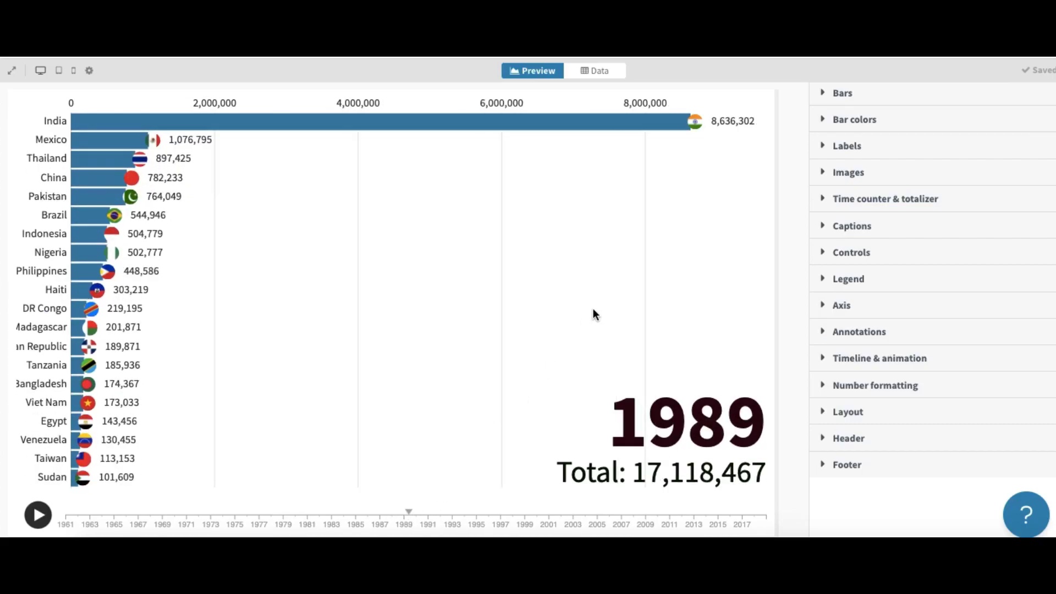
Open the second caption's text for editing in the Captions sheet, then return to the preview
{"action": "left_click", "coordinate": [605, 71]}
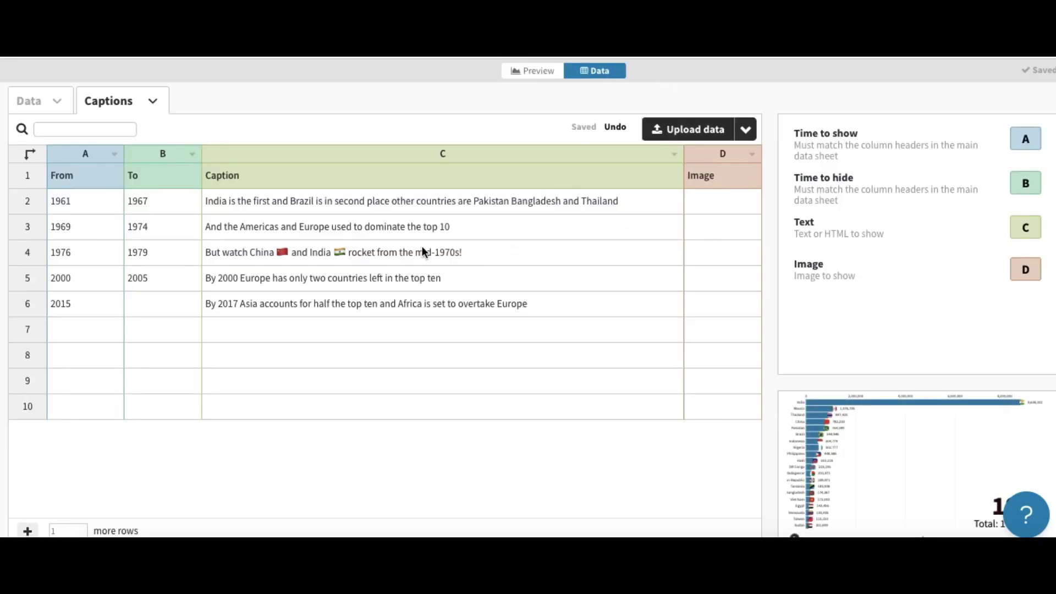
{"action": "left_click", "coordinate": [355, 225]}
{"action": "double_click", "coordinate": [355, 226]}
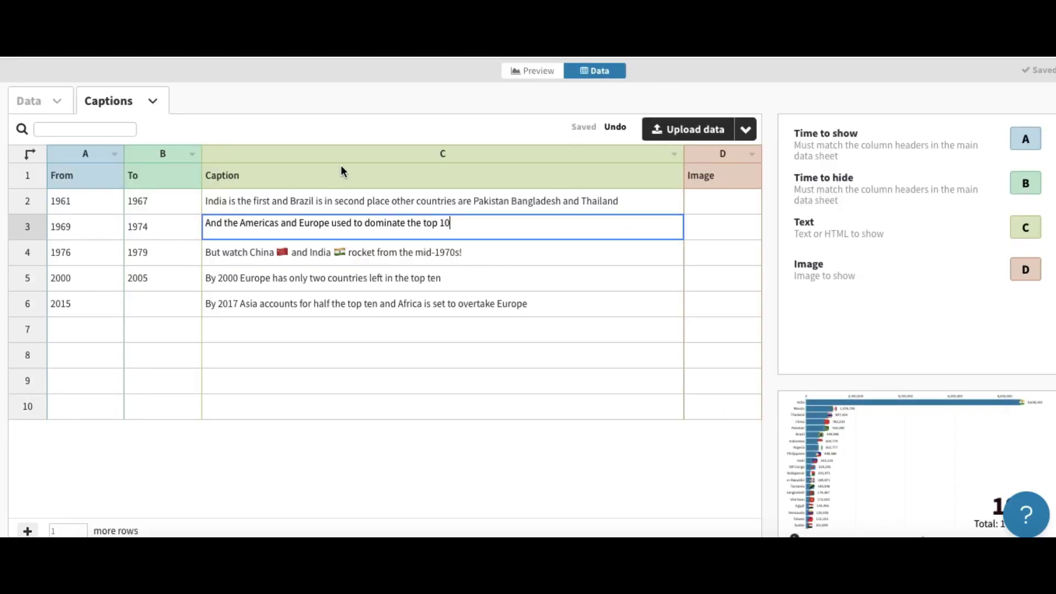
{"action": "left_click", "coordinate": [520, 71]}
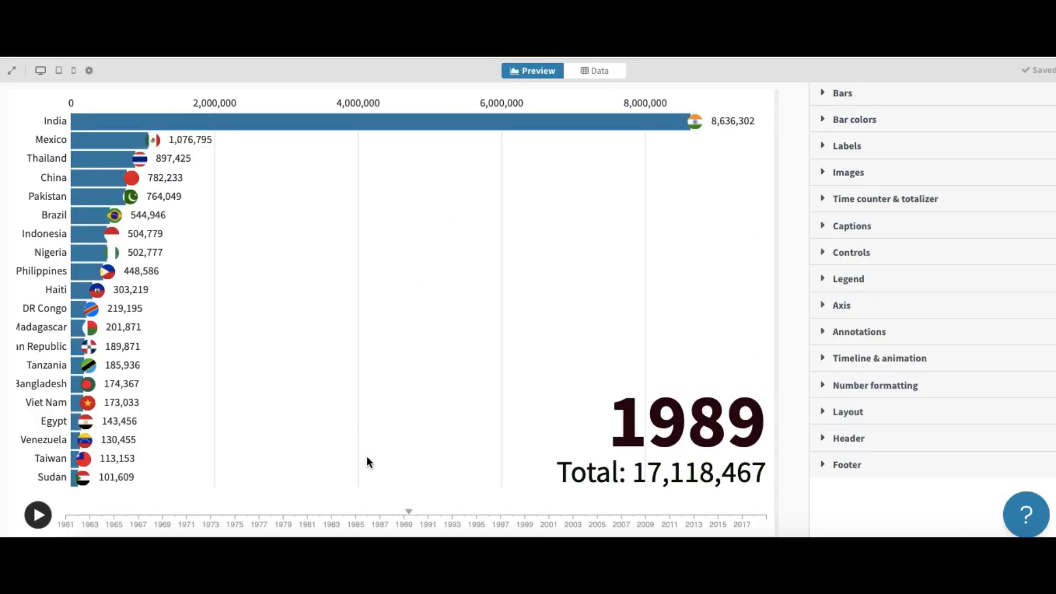
Scrub the race from 1984 back to 1981 to see when Mexico and Thailand pass Brazil
{"action": "left_click", "coordinate": [345, 519]}
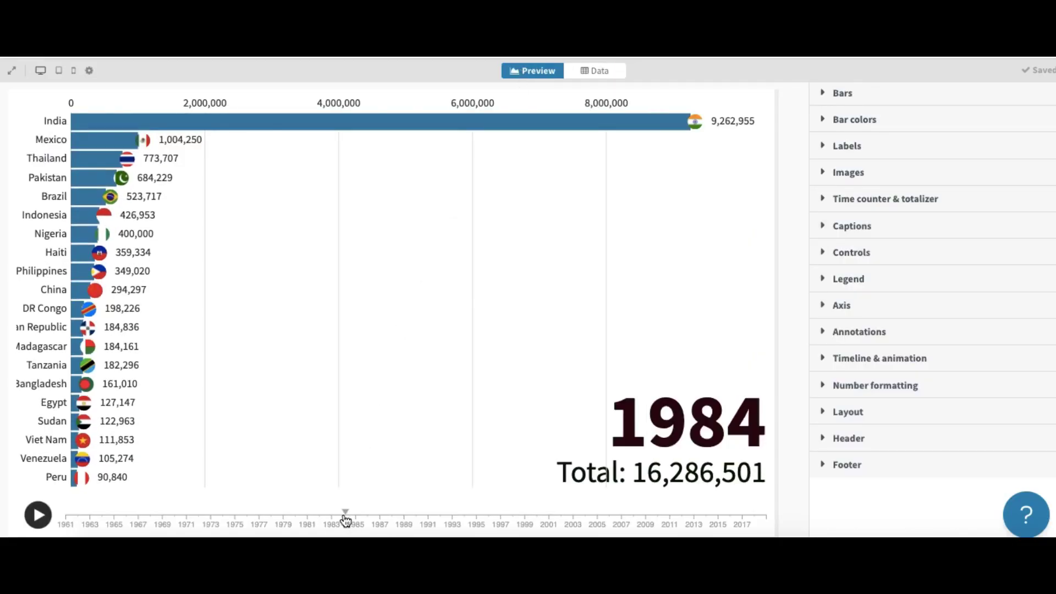
{"action": "left_click", "coordinate": [337, 520]}
{"action": "left_click", "coordinate": [319, 520]}
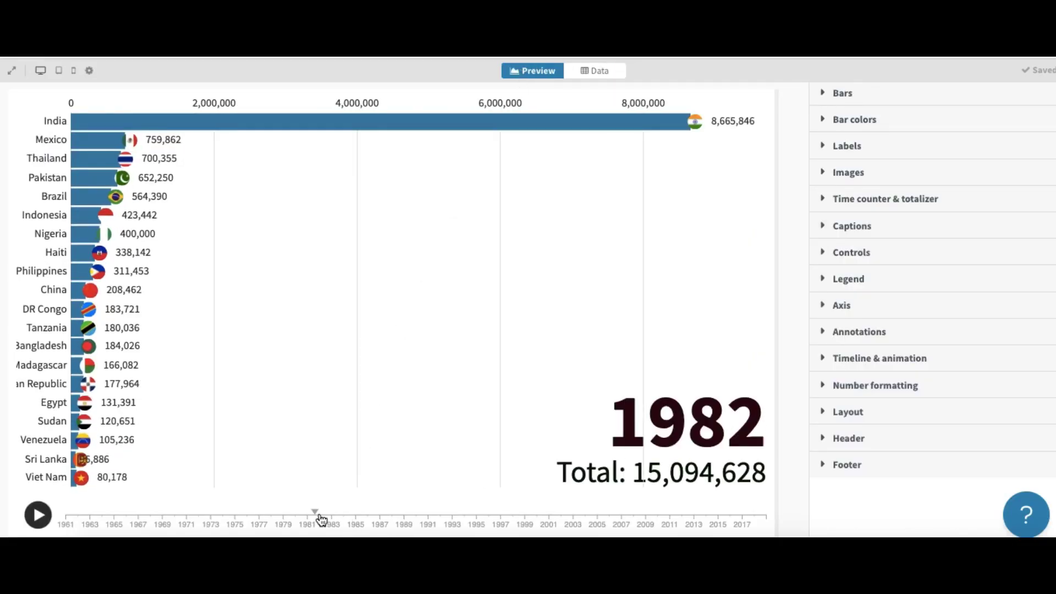
{"action": "left_click", "coordinate": [284, 520]}
{"action": "left_click", "coordinate": [337, 520]}
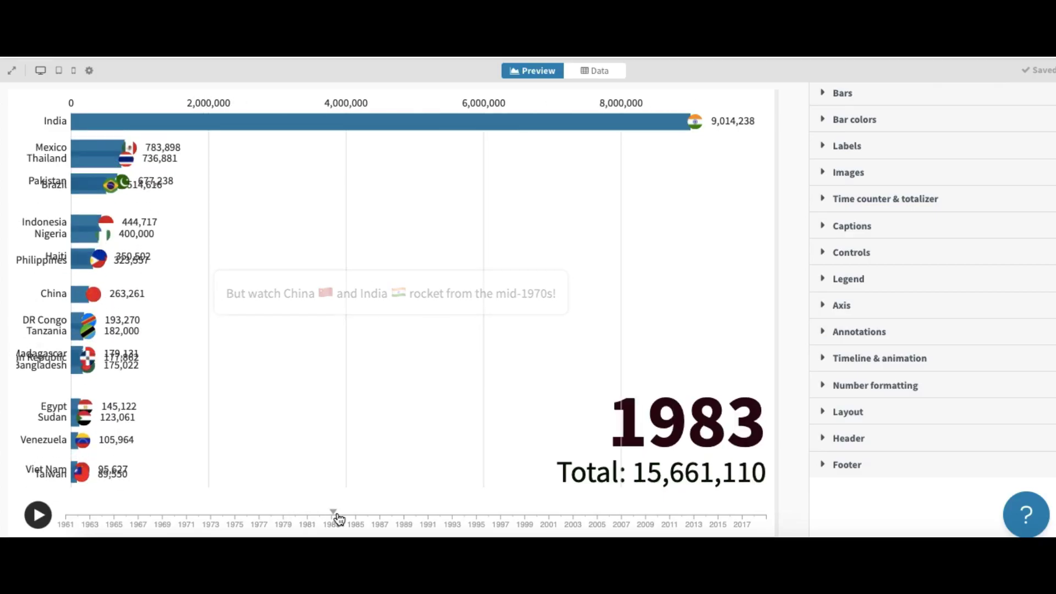
{"action": "left_click", "coordinate": [319, 520]}
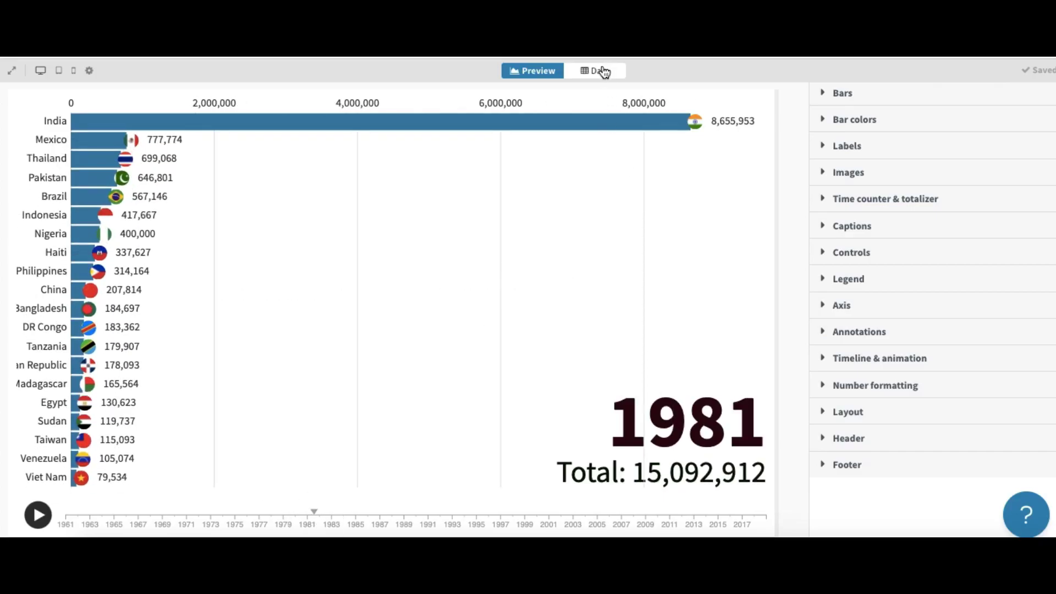
In the Captions sheet, set the second caption's years to 1982–1989 and delete its old caption text
{"action": "left_click", "coordinate": [600, 71]}
{"action": "double_click", "coordinate": [85, 235]}
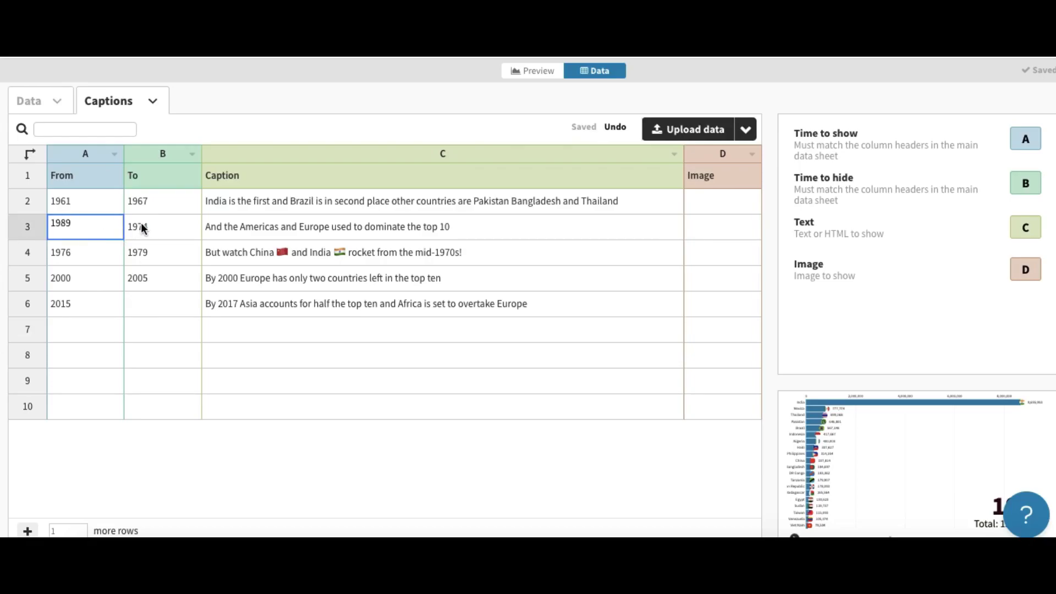
{"action": "double_click", "coordinate": [161, 229]}
{"action": "key", "text": "BackSpace"}
{"action": "key", "text": "BackSpace"}
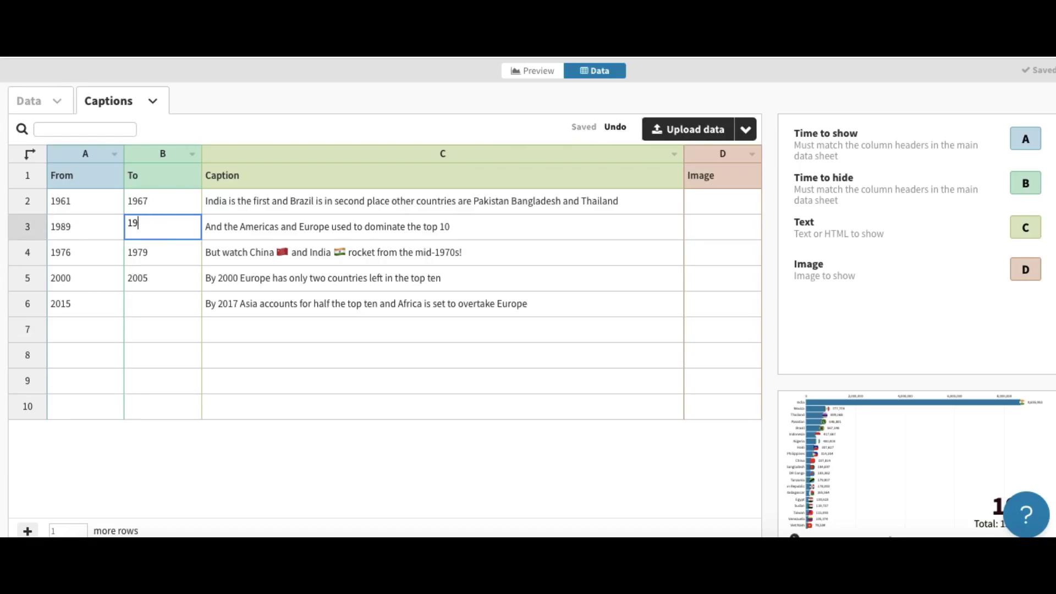
{"action": "double_click", "coordinate": [85, 229]}
{"action": "key", "text": "BackSpace"}
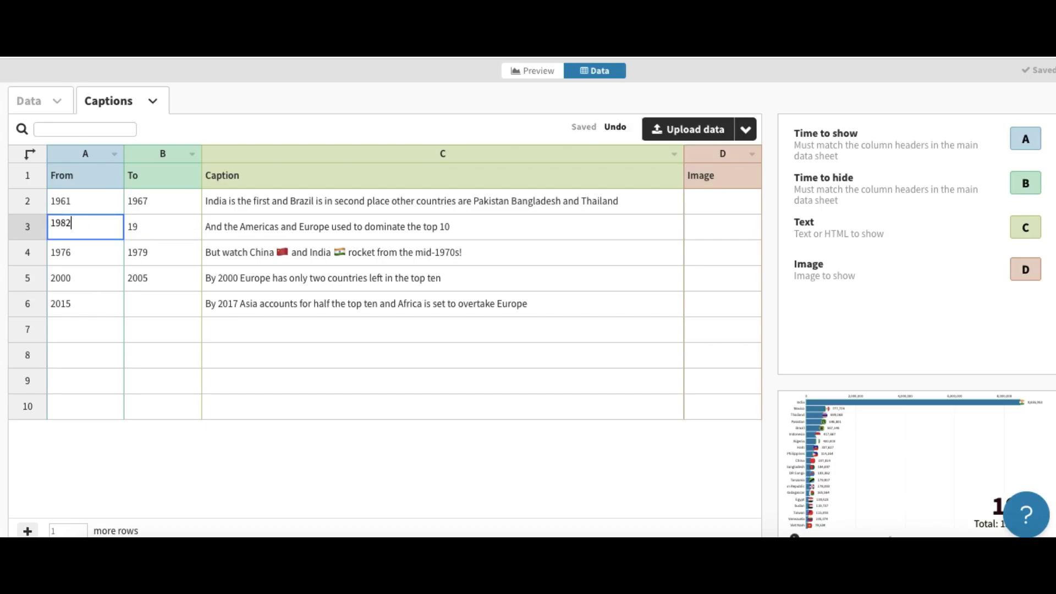
{"action": "type", "text": "2"}
{"action": "double_click", "coordinate": [151, 229]}
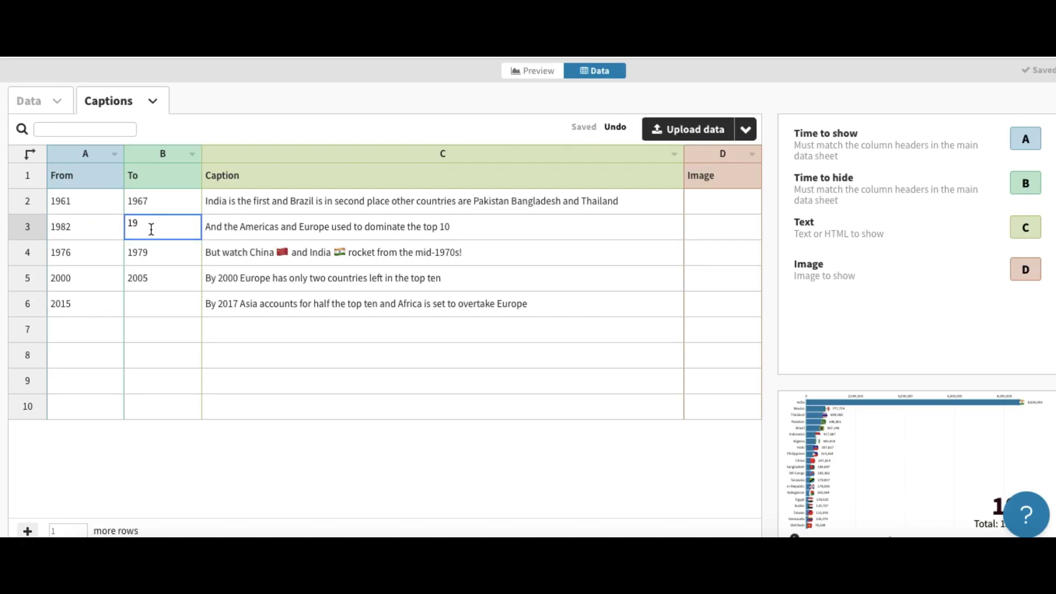
{"action": "type", "text": "89"}
{"action": "left_click", "coordinate": [296, 220]}
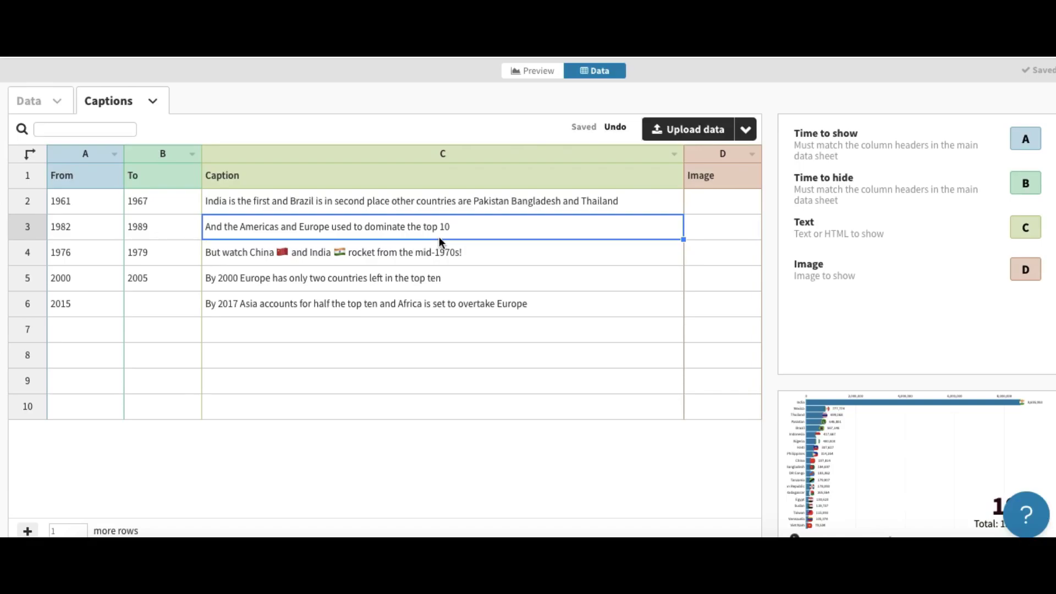
{"action": "key", "text": "Delete"}
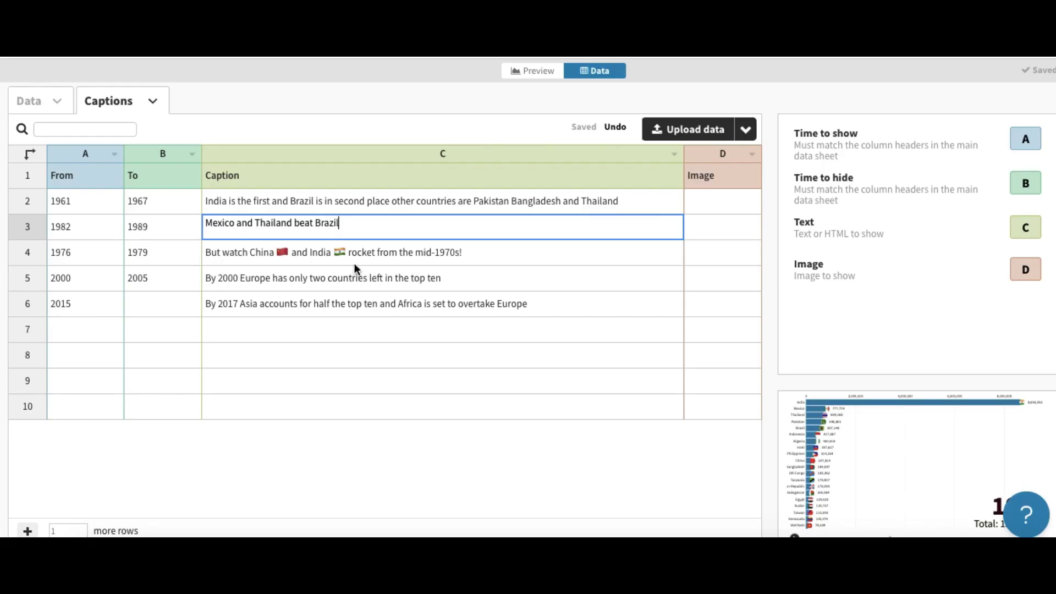
Scrub the preview timeline between 1974 and 1987 to check the 1980s caption, ending at 1977
{"action": "left_click", "coordinate": [532, 67]}
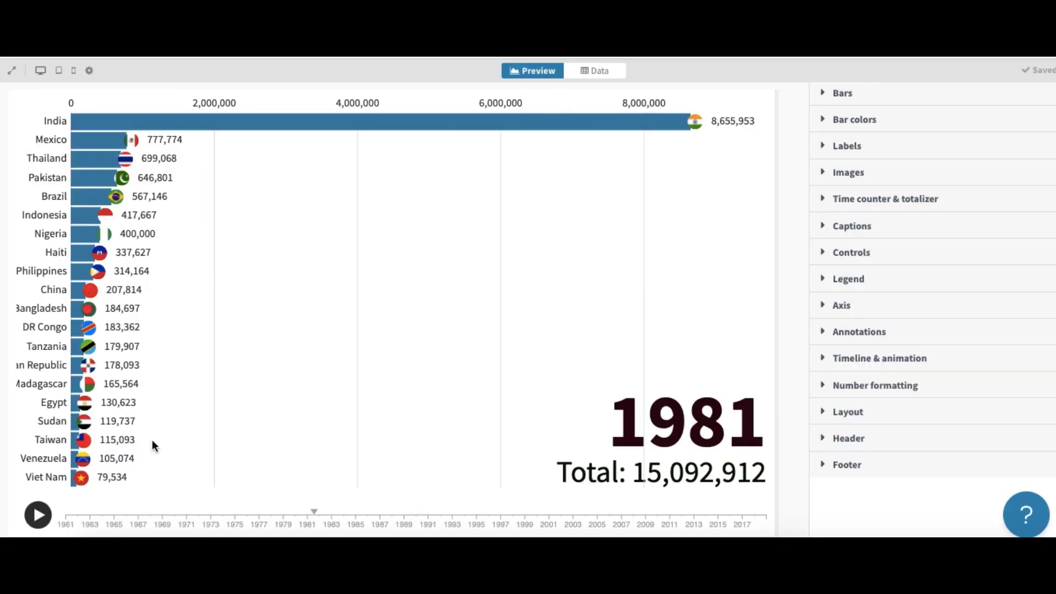
{"action": "left_click_drag", "start_coordinate": [324, 517], "coordinate": [476, 522]}
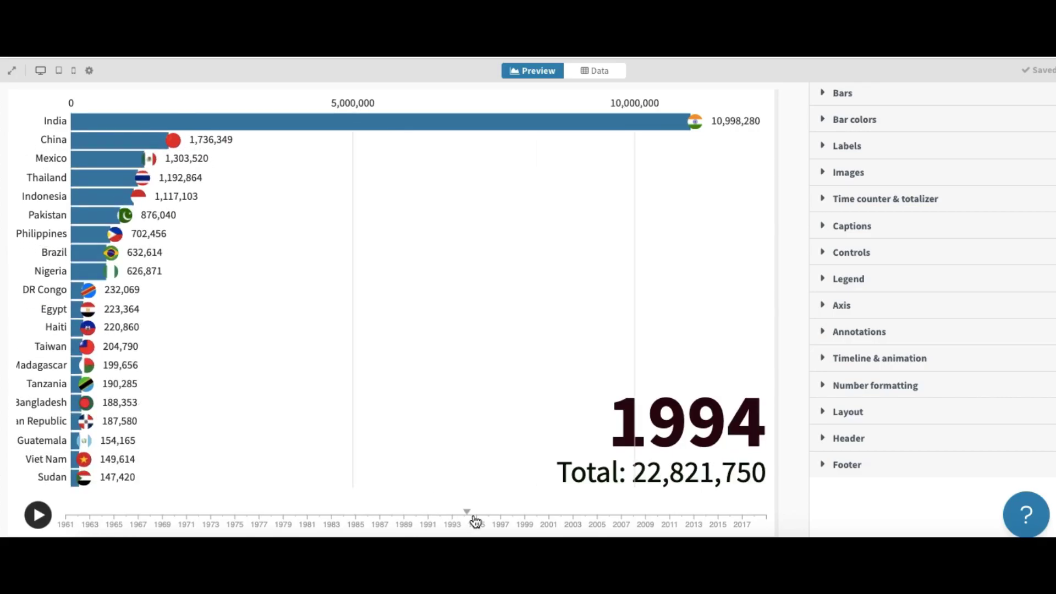
{"action": "left_click", "coordinate": [391, 521]}
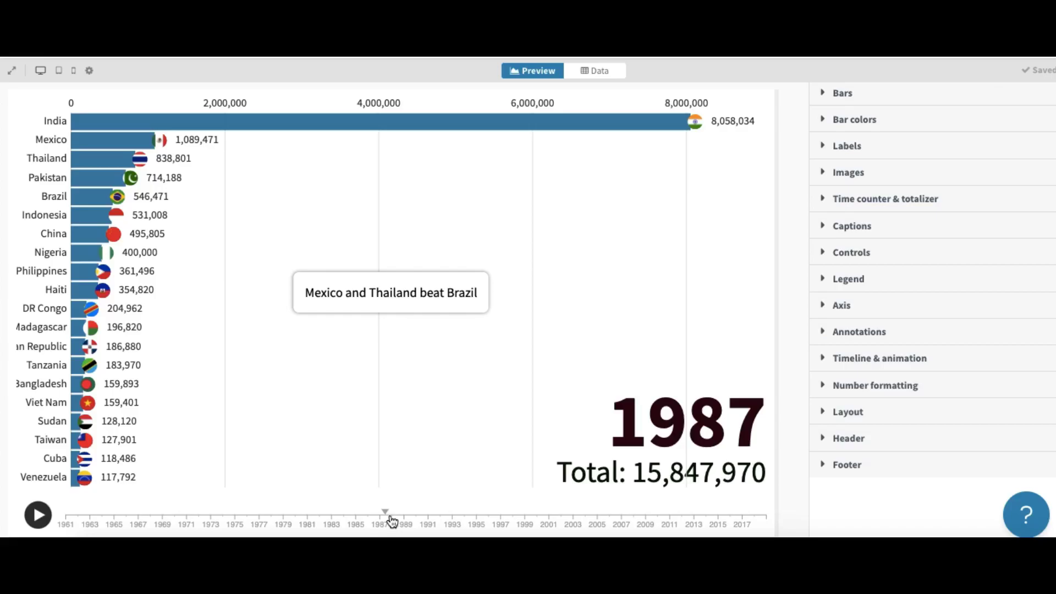
{"action": "left_click", "coordinate": [370, 520]}
{"action": "left_click", "coordinate": [322, 524]}
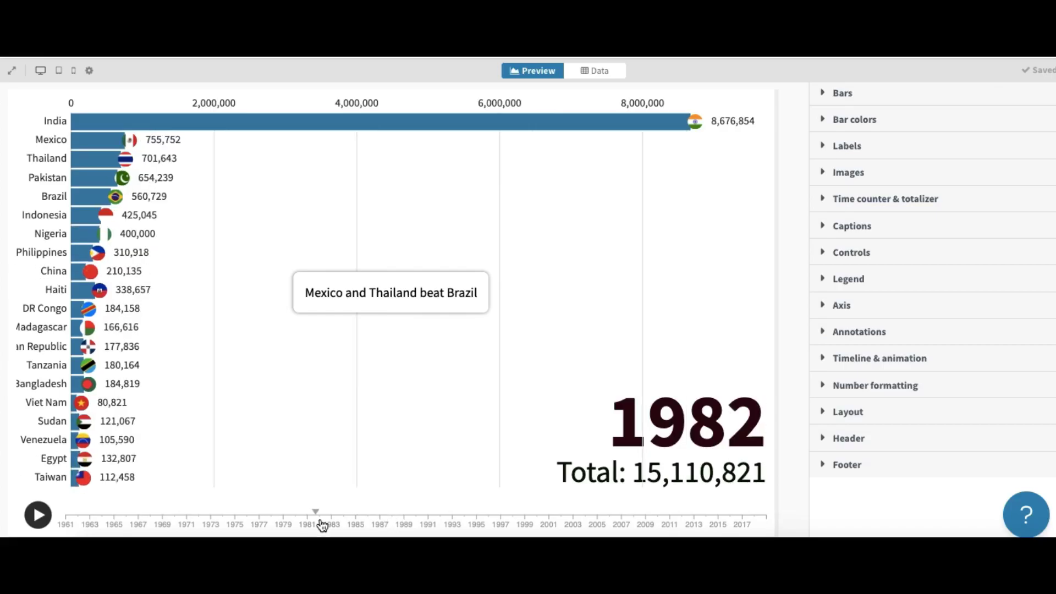
{"action": "left_click", "coordinate": [262, 521]}
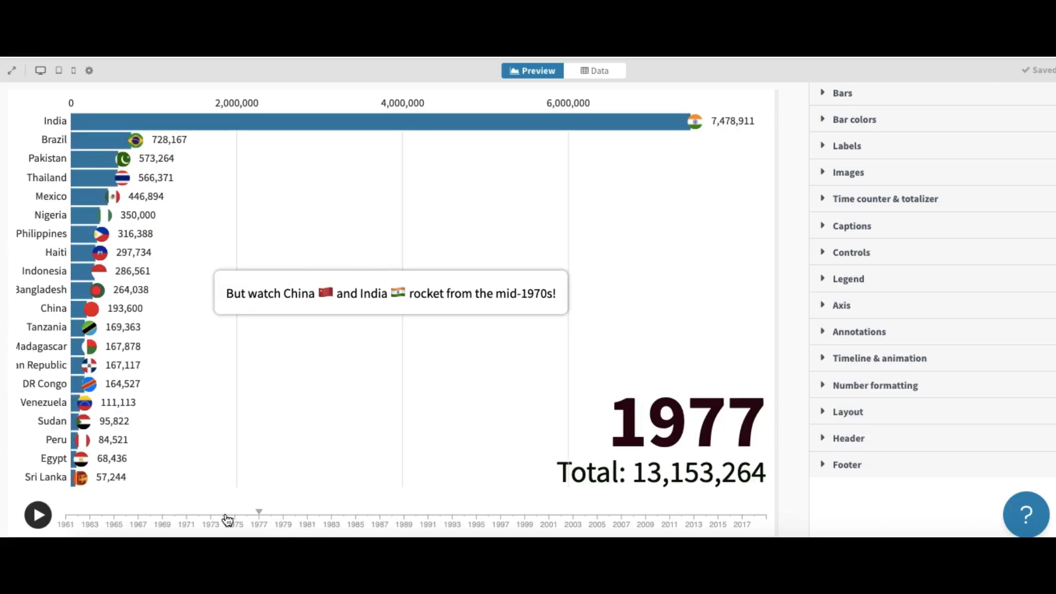
{"action": "left_click", "coordinate": [226, 520]}
{"action": "left_click", "coordinate": [258, 523]}
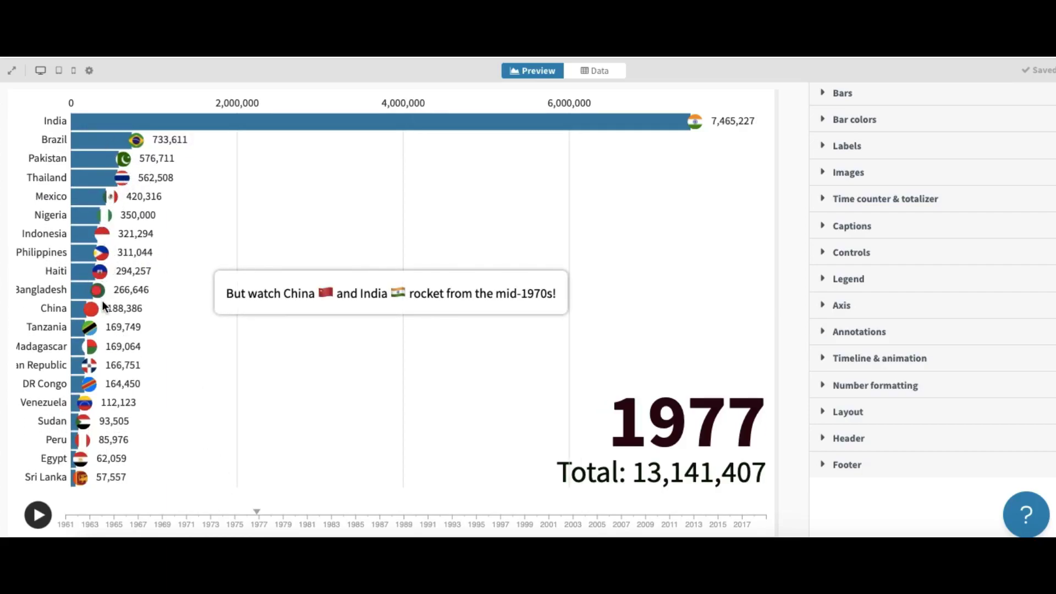
Change the China and India caption's start year from 1976 to 1991 and trim its end year to 19
{"action": "left_click", "coordinate": [591, 70]}
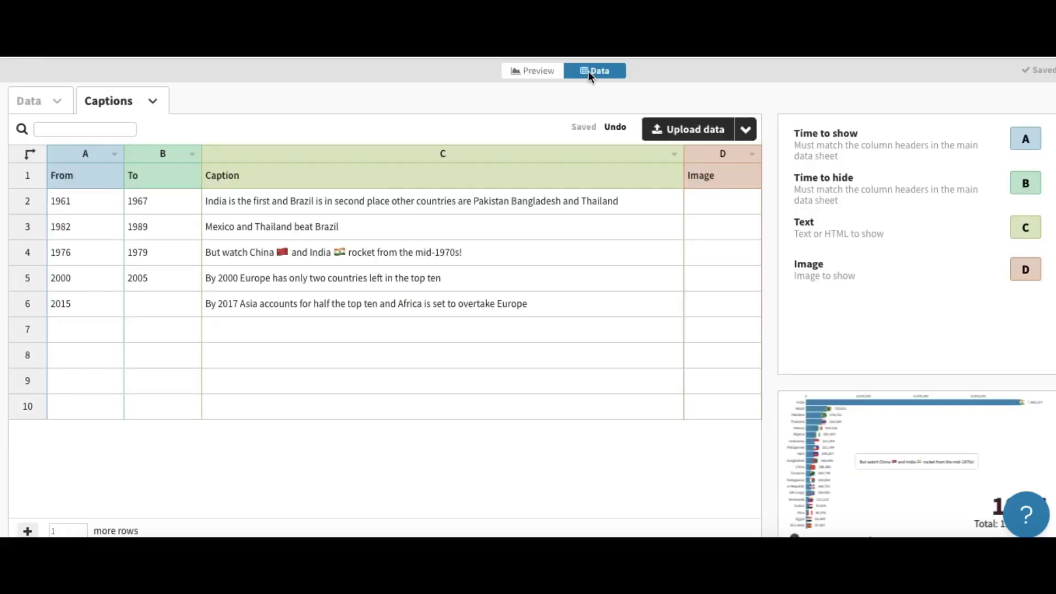
{"action": "double_click", "coordinate": [89, 256]}
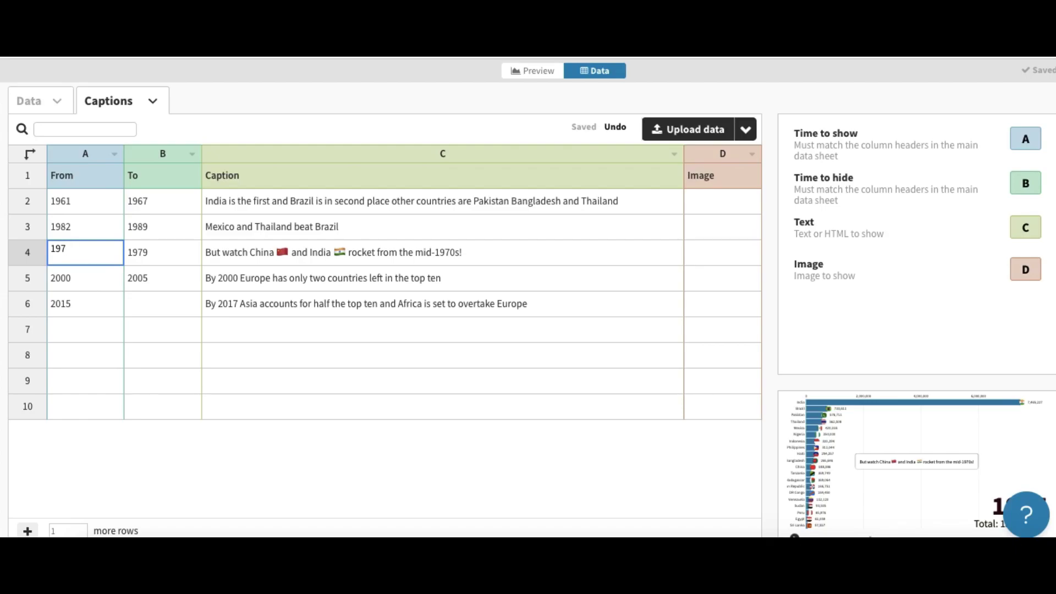
{"action": "double_click", "coordinate": [160, 252]}
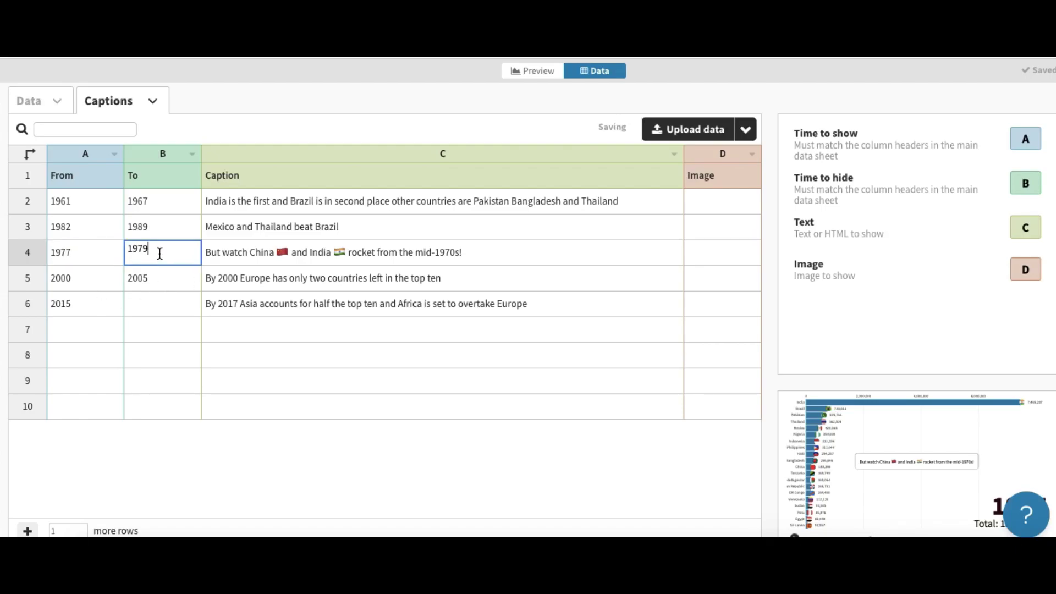
{"action": "key", "text": "BackSpace"}
{"action": "double_click", "coordinate": [90, 261]}
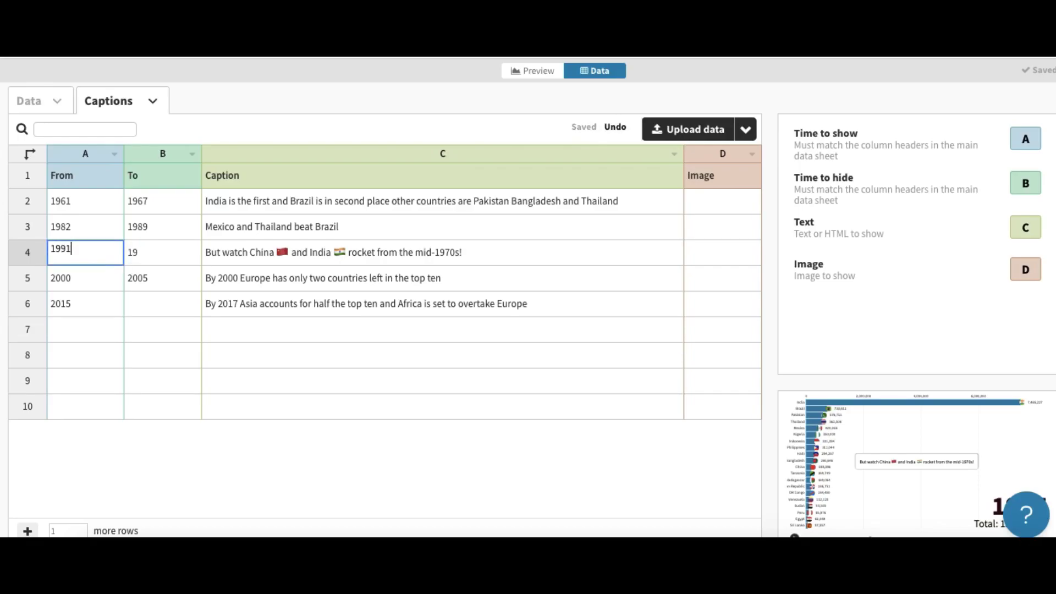
{"action": "left_click", "coordinate": [160, 254]}
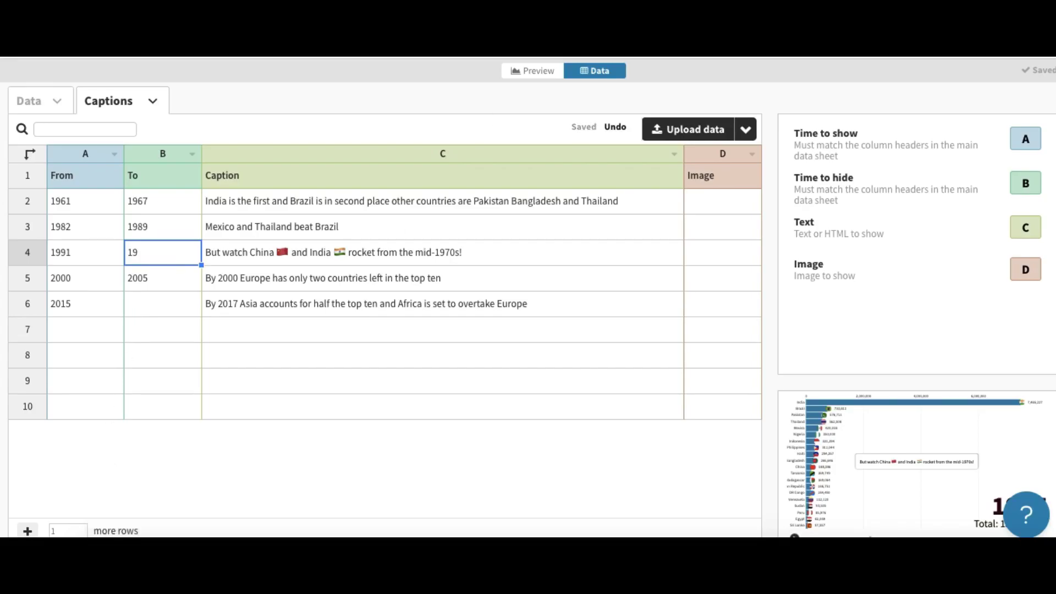
{"action": "left_click", "coordinate": [532, 73]}
{"action": "left_click", "coordinate": [412, 520]}
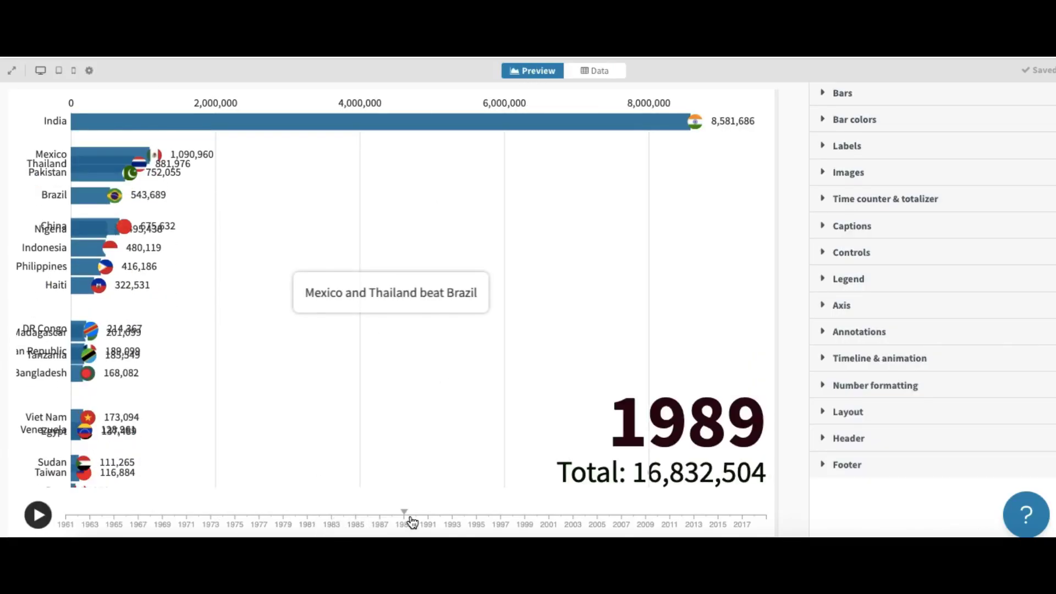
{"action": "left_click", "coordinate": [456, 520]}
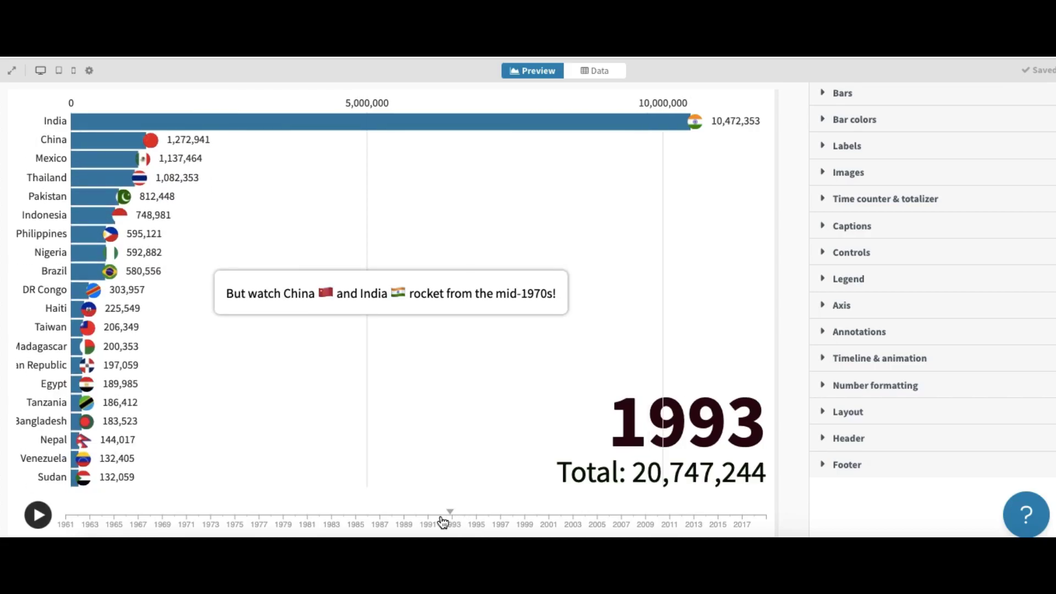
{"action": "left_click", "coordinate": [439, 520]}
{"action": "left_click", "coordinate": [469, 520]}
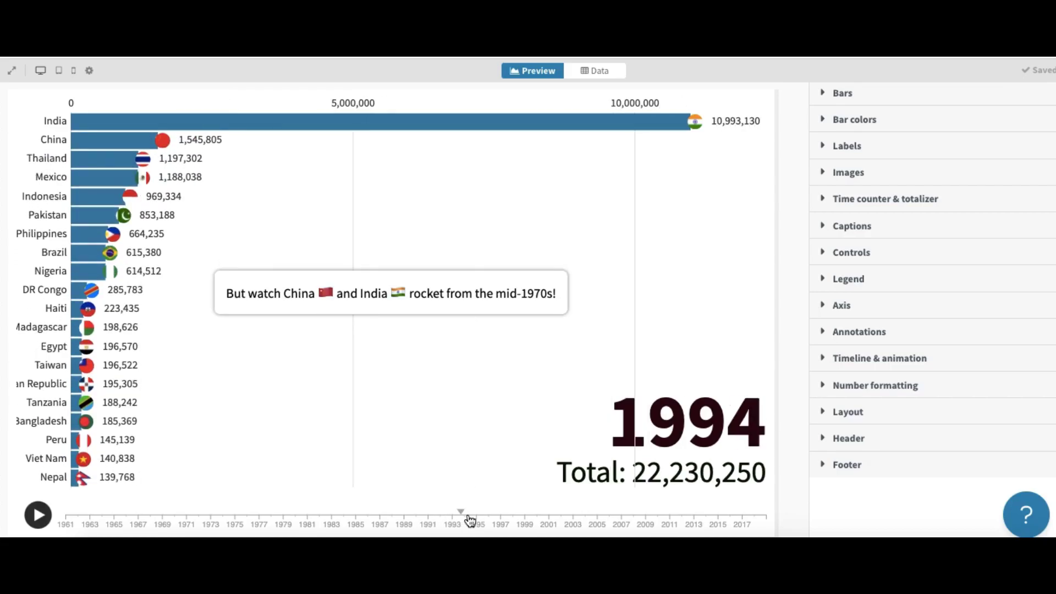
{"action": "left_click", "coordinate": [559, 521]}
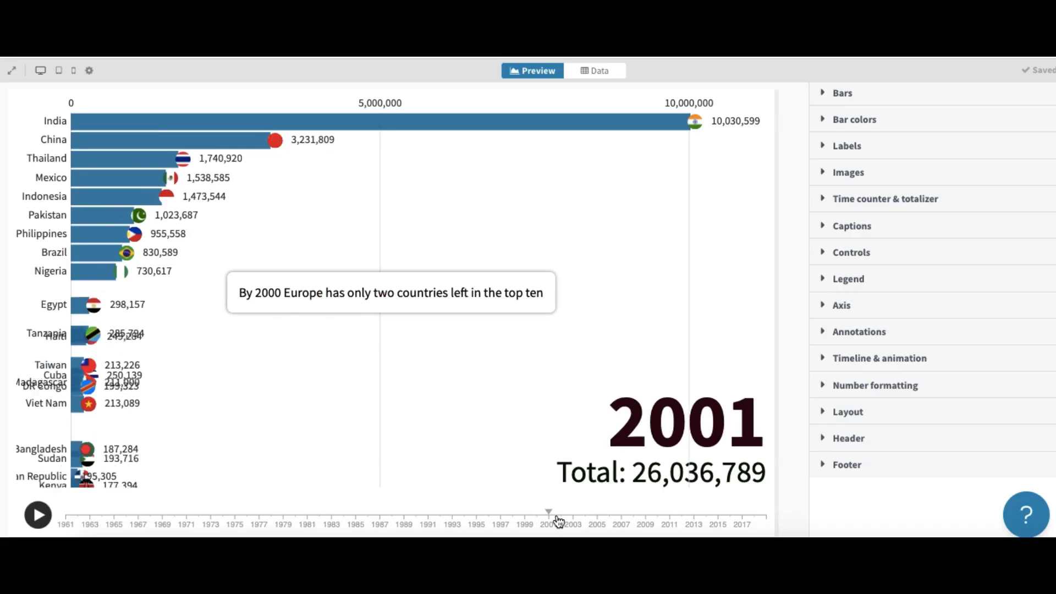
{"action": "left_click", "coordinate": [654, 518]}
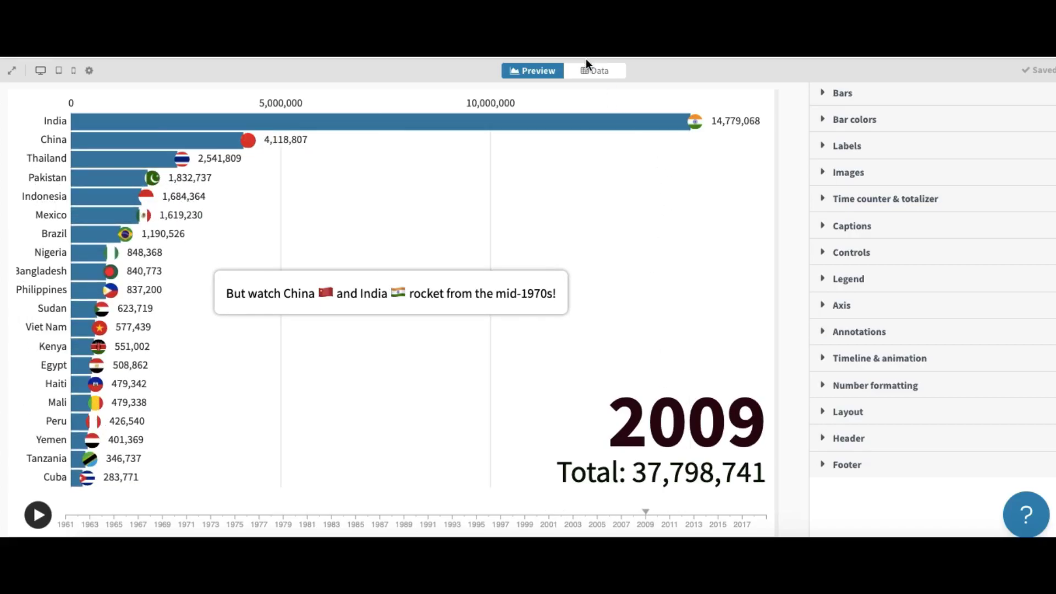
{"action": "left_click", "coordinate": [593, 71]}
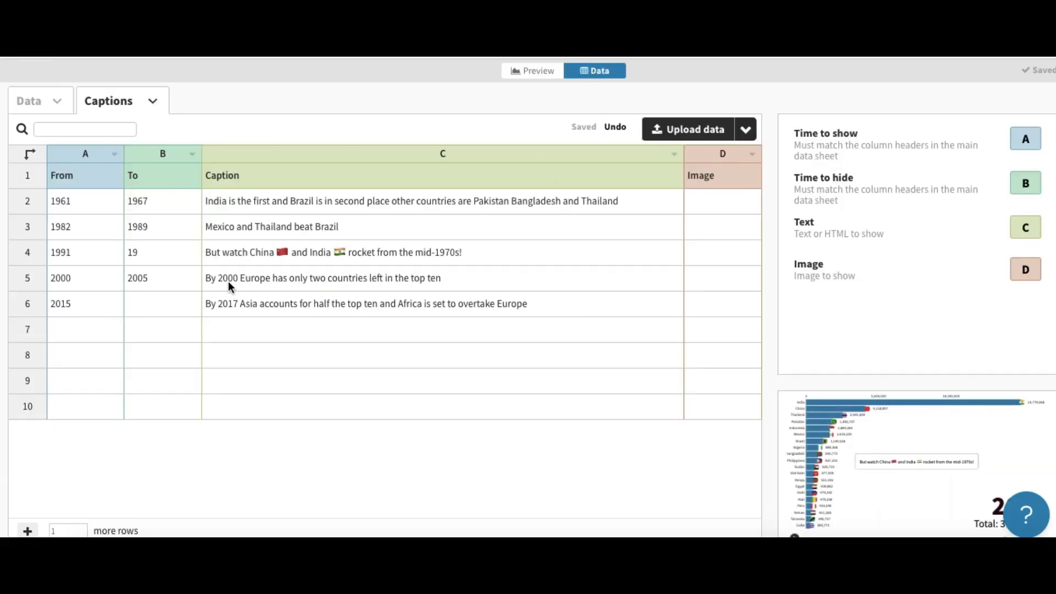
Set the third caption's years to 1993–2010
{"action": "double_click", "coordinate": [81, 258]}
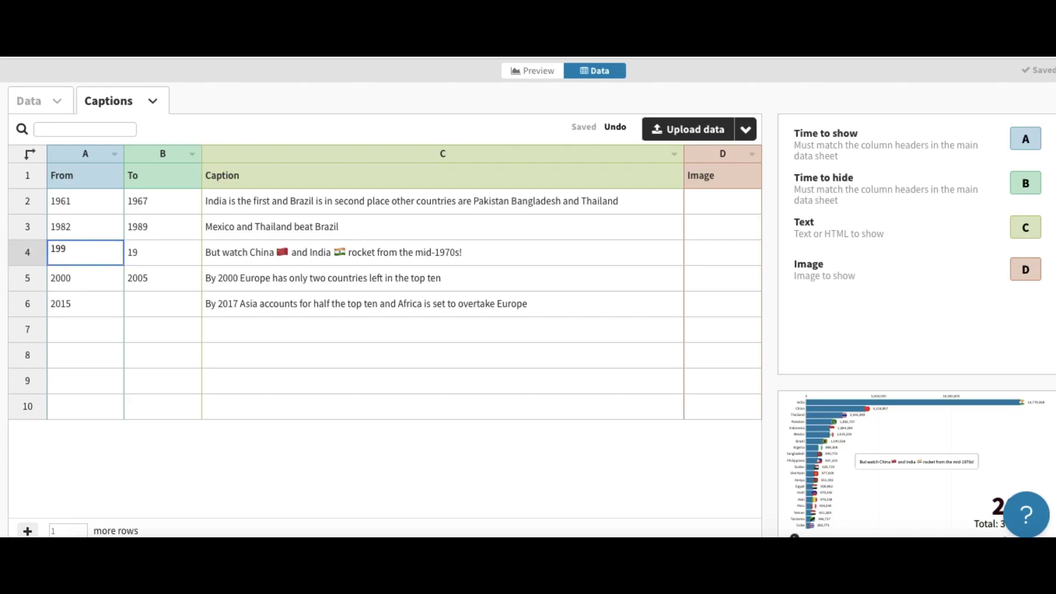
{"action": "left_click", "coordinate": [143, 253]}
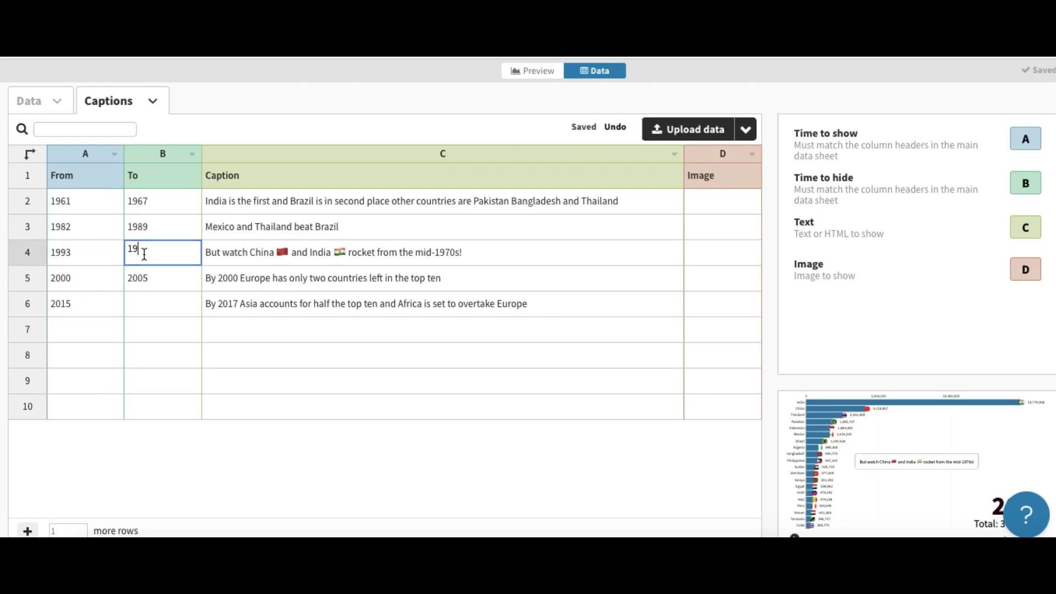
{"action": "key", "text": "Delete"}
{"action": "left_click", "coordinate": [242, 258]}
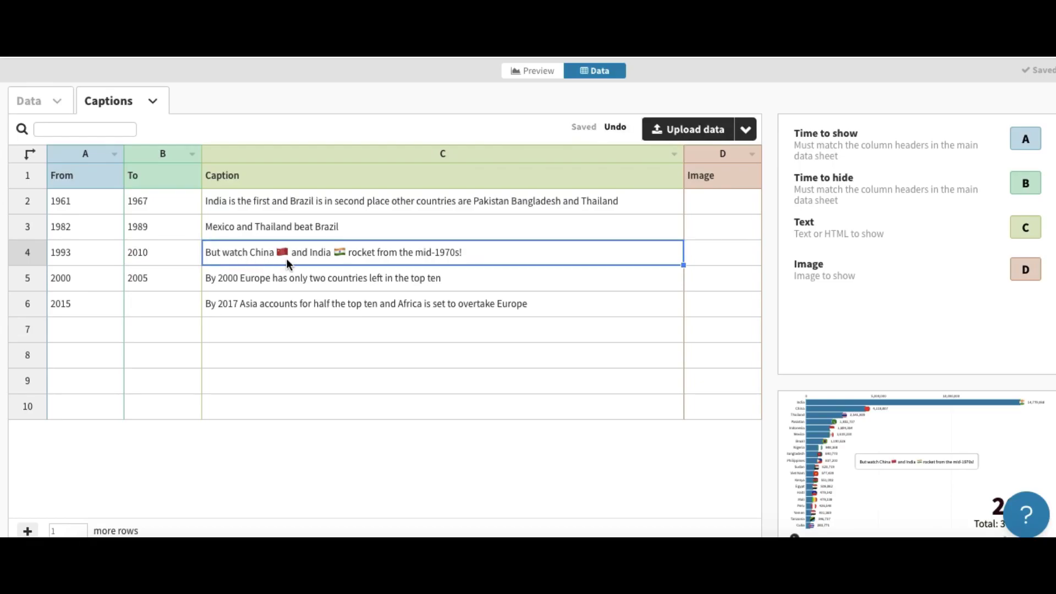
Remove 'and India' and the flag from the third caption, and clear caption rows 5–6
{"action": "double_click", "coordinate": [329, 253]}
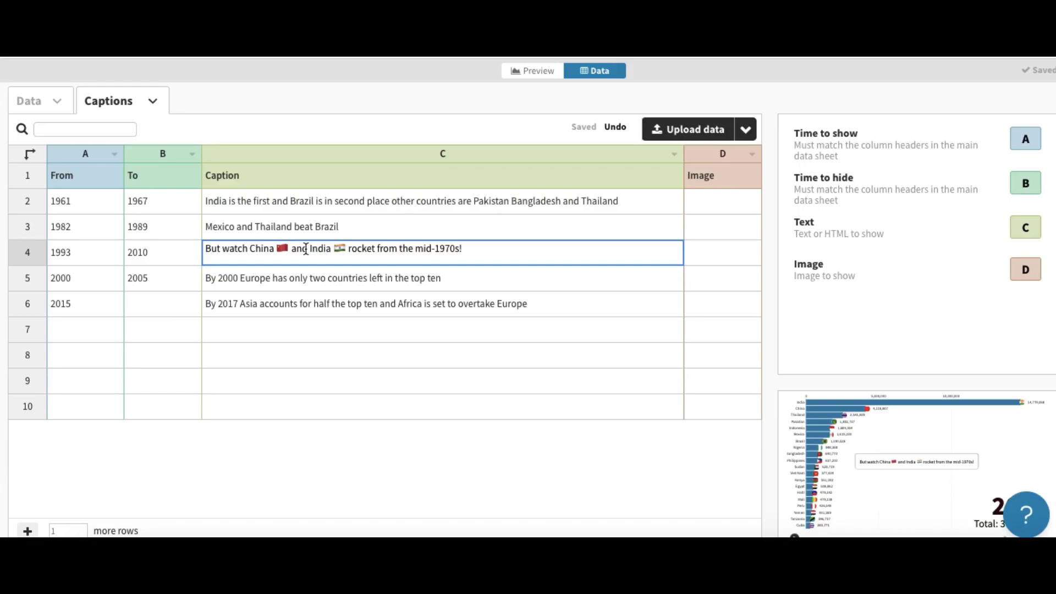
{"action": "left_click_drag", "start_coordinate": [295, 252], "coordinate": [347, 252]}
{"action": "type", "text": "a"}
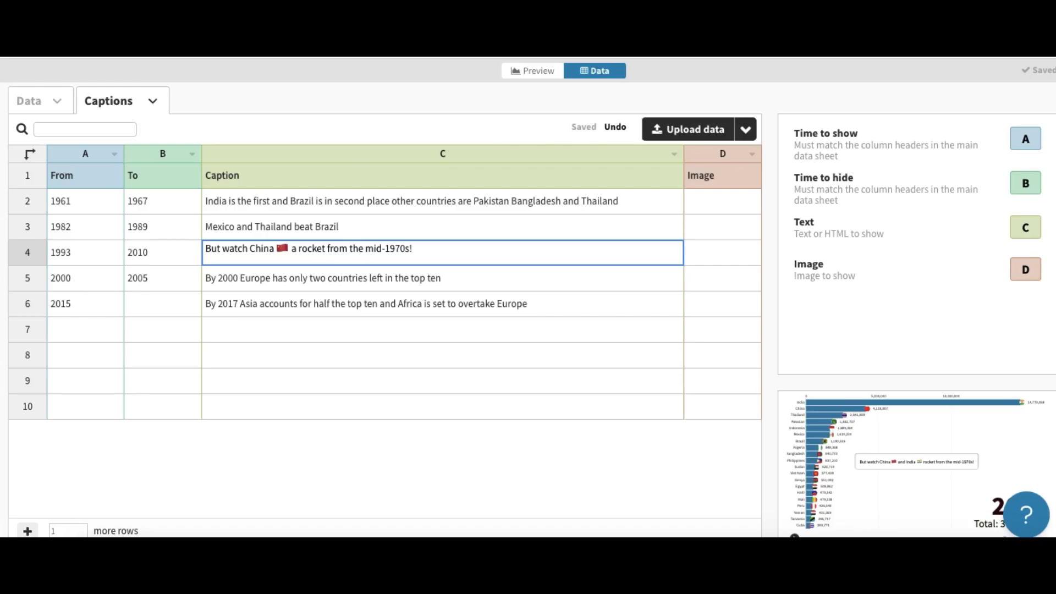
{"action": "key", "text": "BackSpace"}
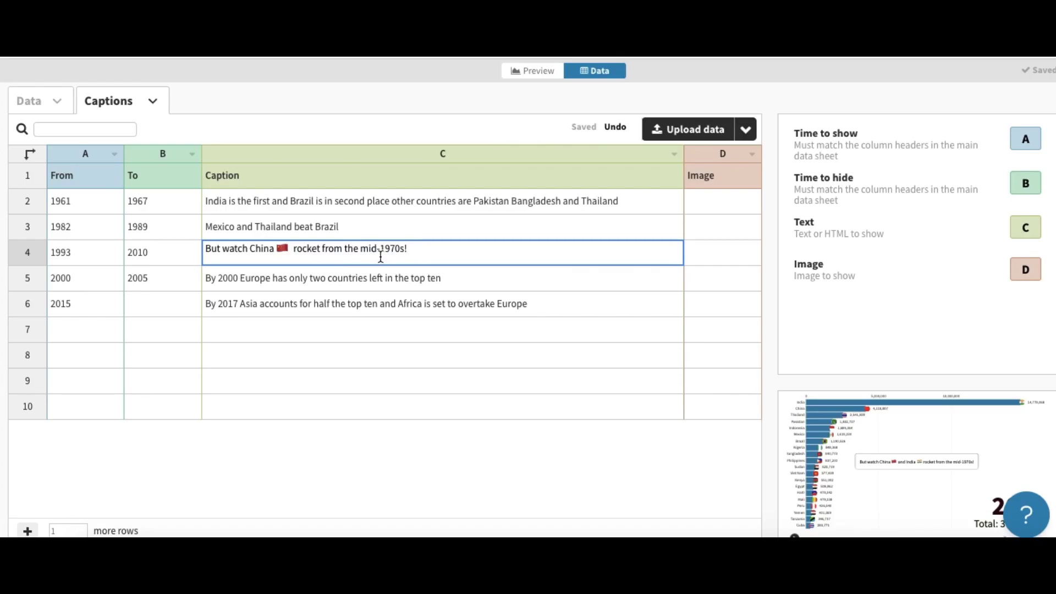
{"action": "left_click_drag", "start_coordinate": [69, 279], "coordinate": [229, 307]}
{"action": "key", "text": "Delete"}
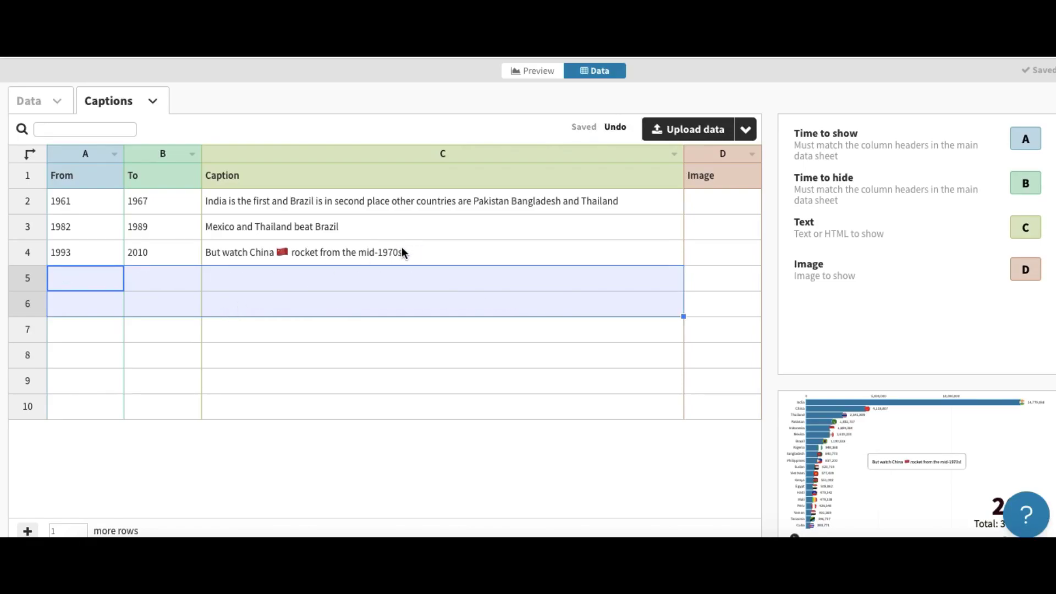
Correct the caption to 'But watch China rocket from the mid-1990s!' and preview the chart
{"action": "double_click", "coordinate": [402, 246]}
{"action": "left_click_drag", "start_coordinate": [395, 250], "coordinate": [401, 250]}
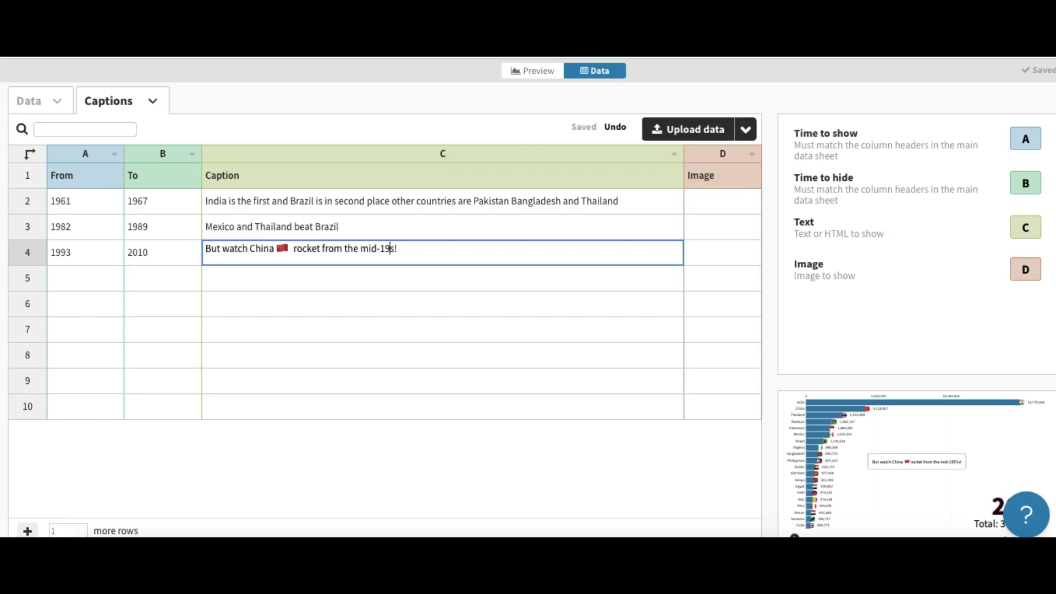
{"action": "type", "text": "90"}
{"action": "left_click", "coordinate": [389, 279]}
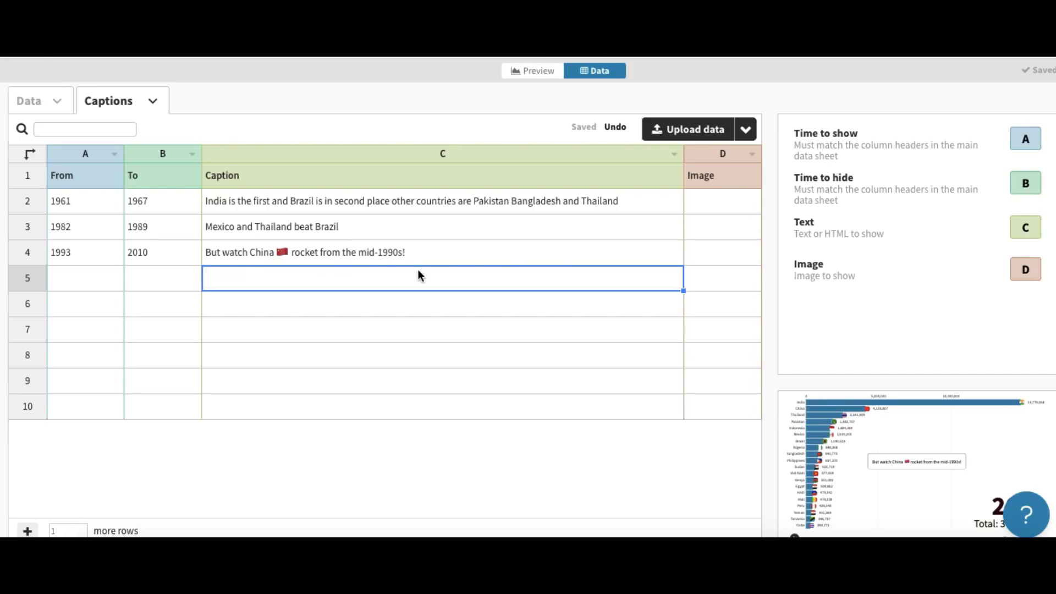
{"action": "left_click", "coordinate": [539, 74]}
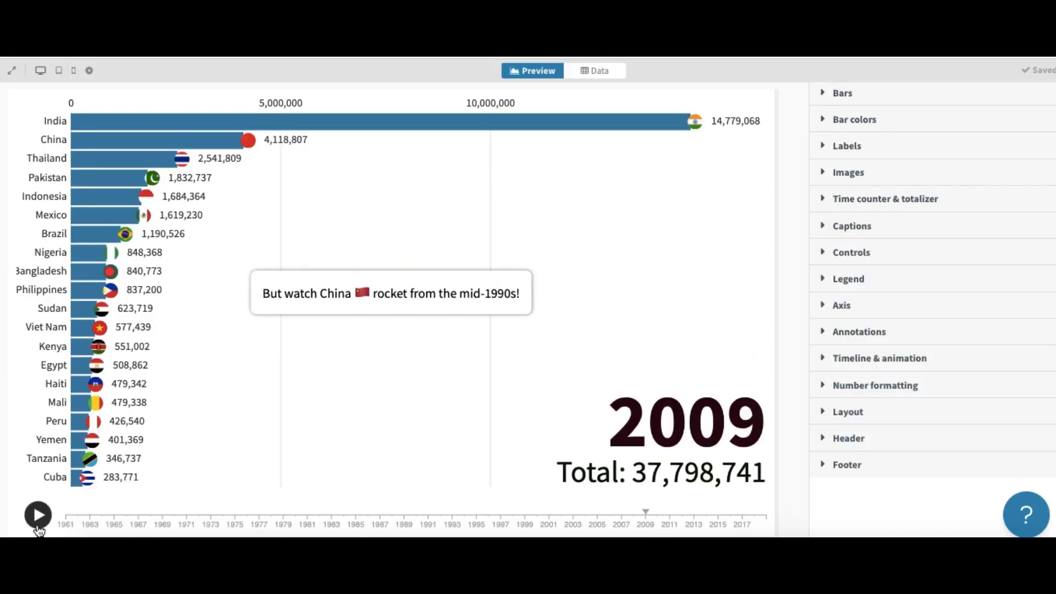
Rewind the race to 1961 and play it through to review the captions
{"action": "left_click", "coordinate": [69, 518]}
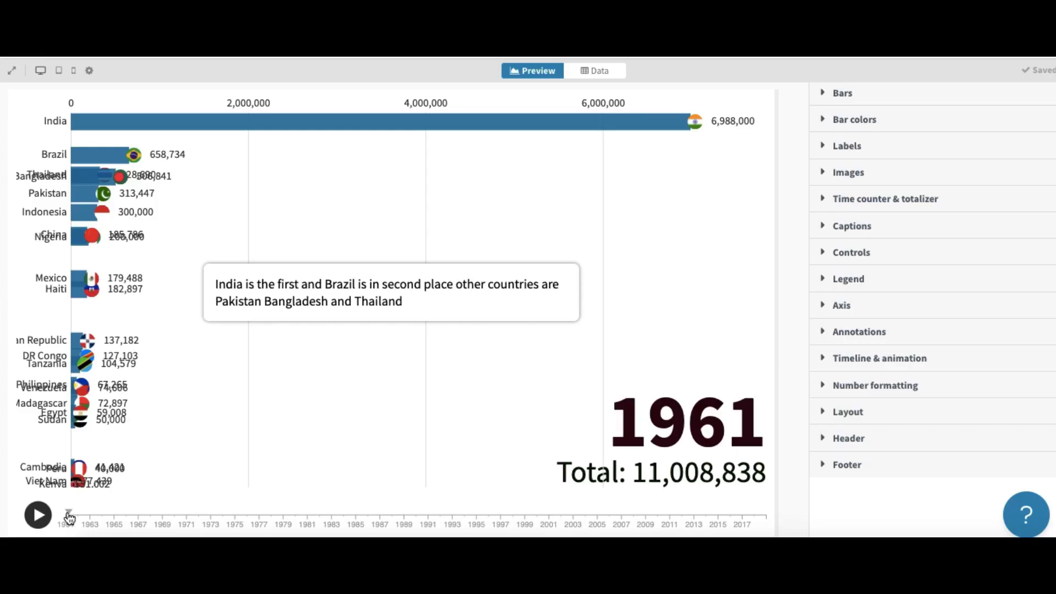
{"action": "left_click", "coordinate": [38, 516]}
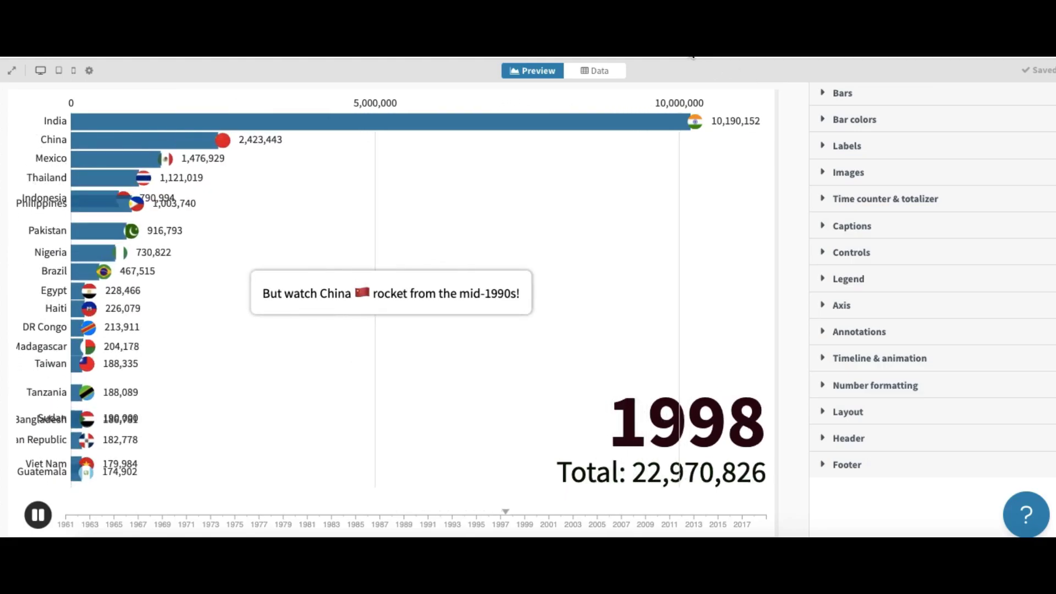
Return to the Captions sheet and select the first caption's Image cell
{"action": "left_click", "coordinate": [611, 74]}
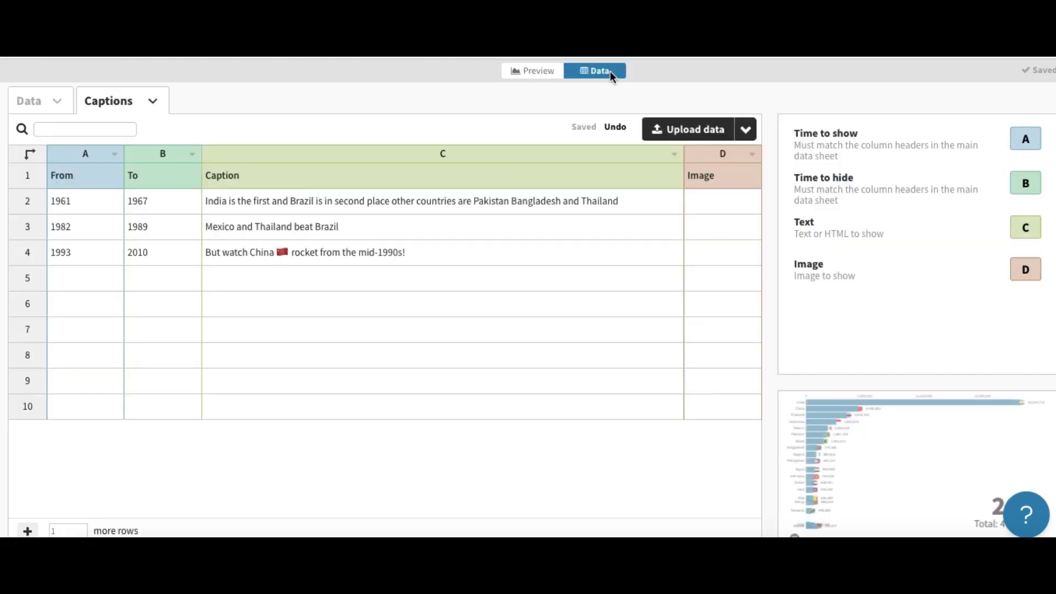
{"action": "left_click", "coordinate": [80, 284]}
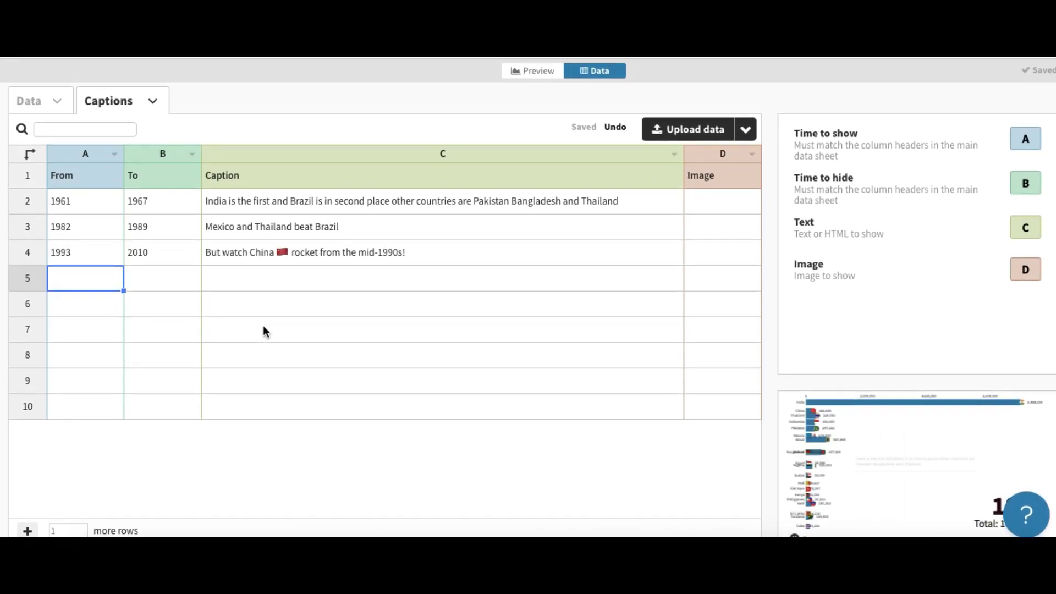
{"action": "left_click", "coordinate": [727, 203]}
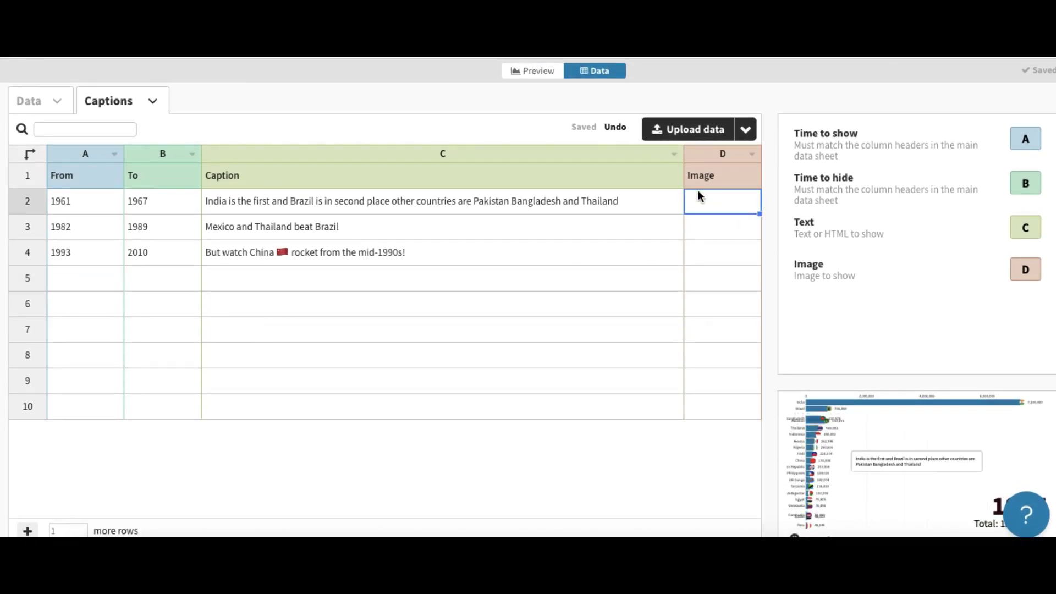
{"action": "left_click", "coordinate": [712, 226]}
{"action": "left_click", "coordinate": [161, 142]}
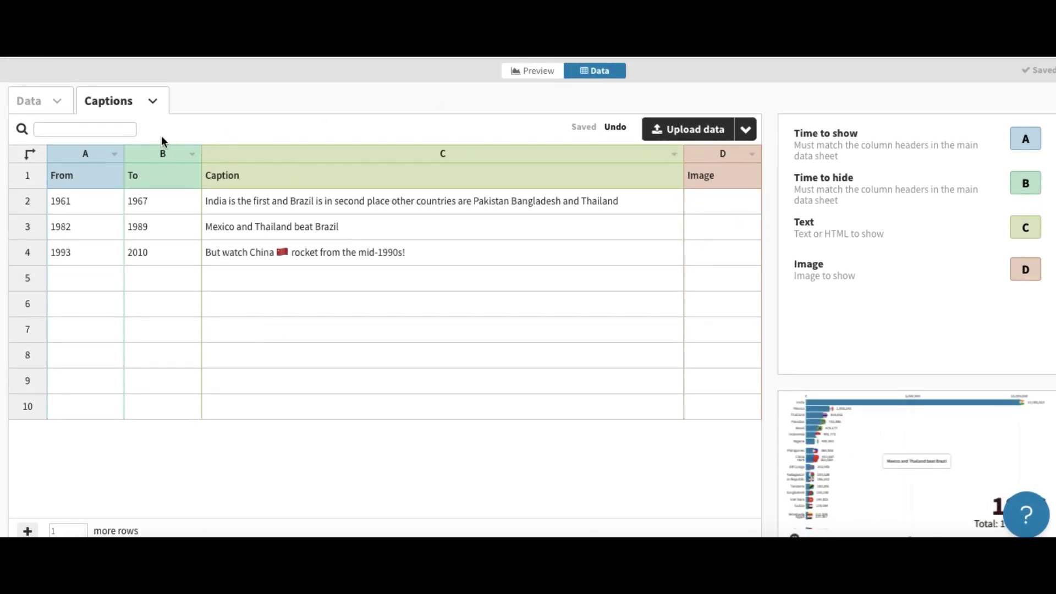
Search the country data sheet for 'india' and copy India's flag URL
{"action": "left_click", "coordinate": [40, 103]}
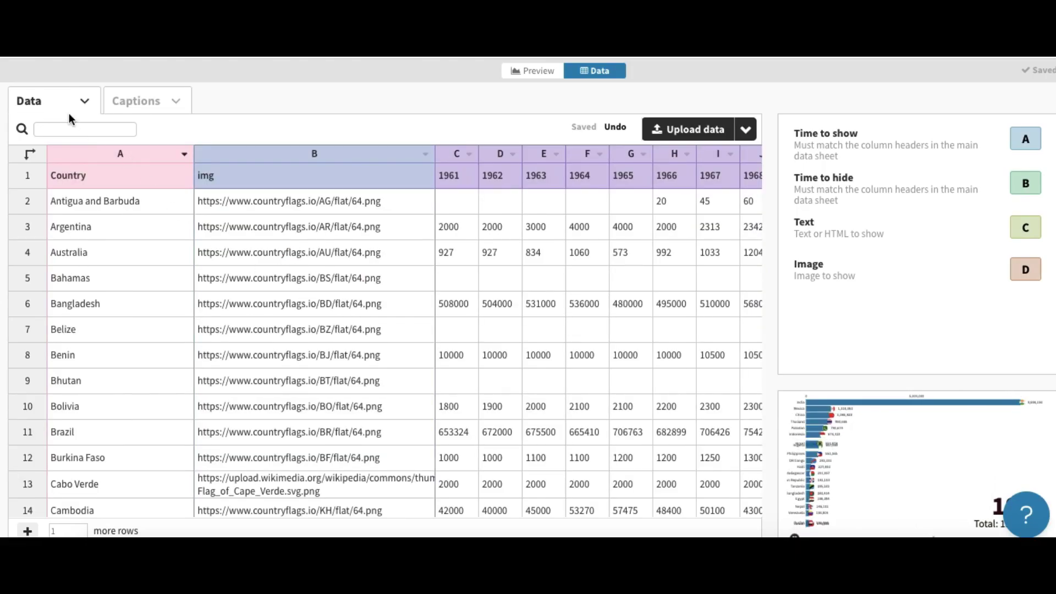
{"action": "left_click", "coordinate": [65, 130]}
{"action": "type", "text": "india"}
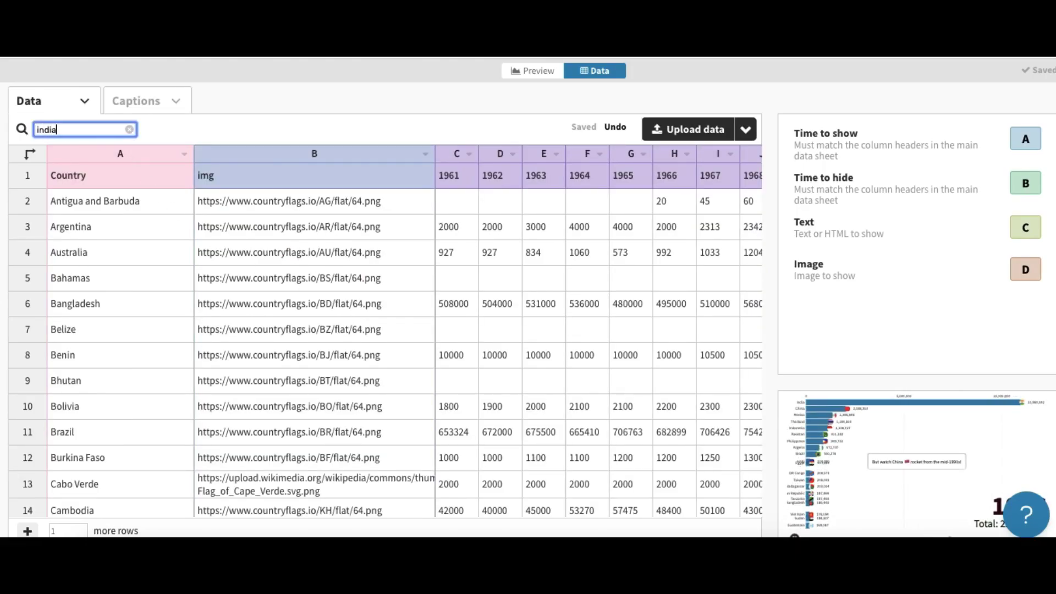
{"action": "left_click", "coordinate": [262, 203]}
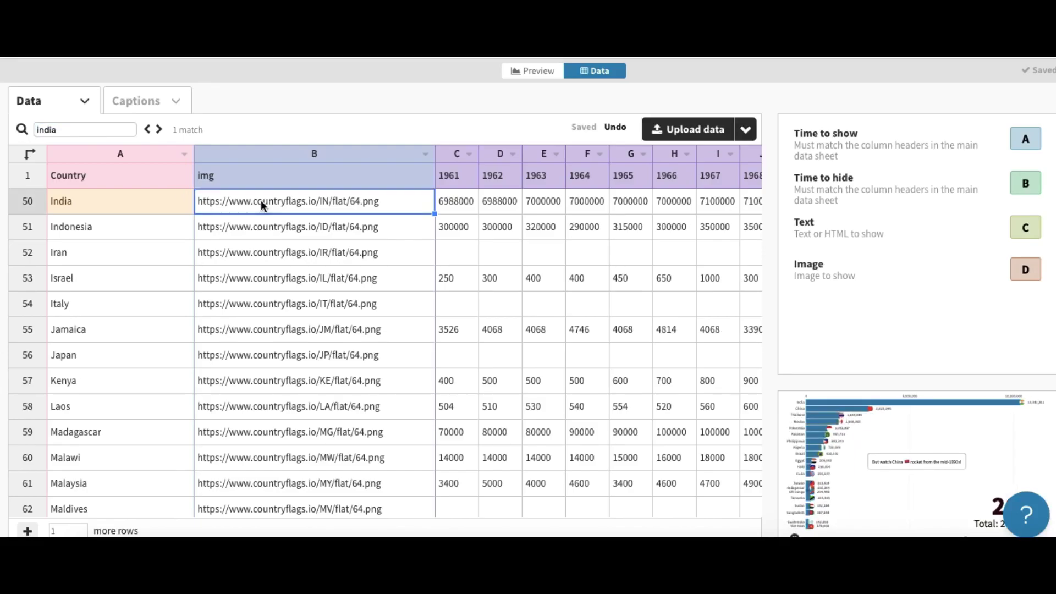
{"action": "key", "text": "BackSpace"}
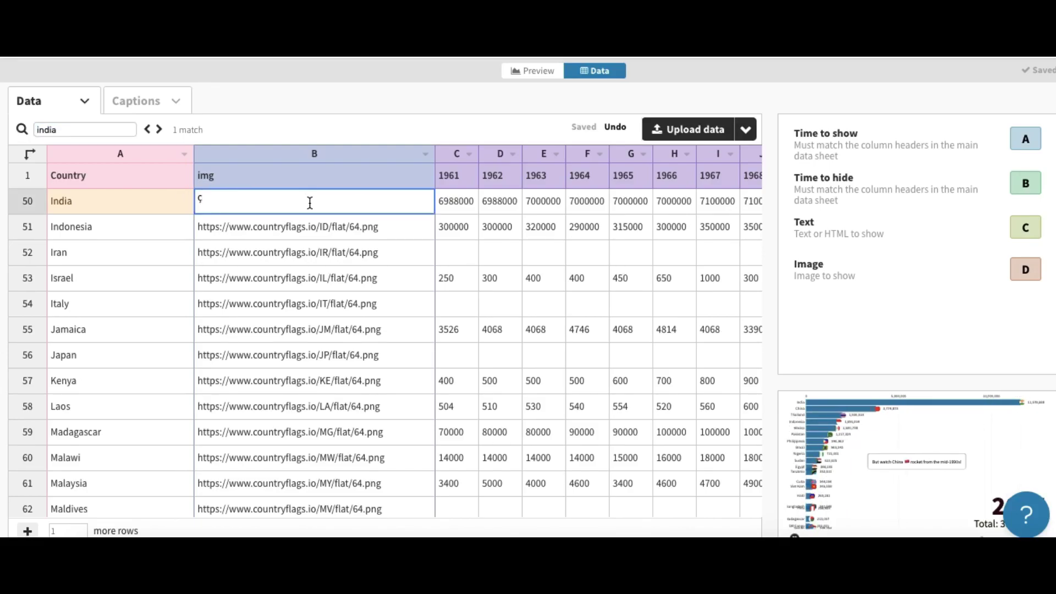
{"action": "left_click", "coordinate": [349, 224]}
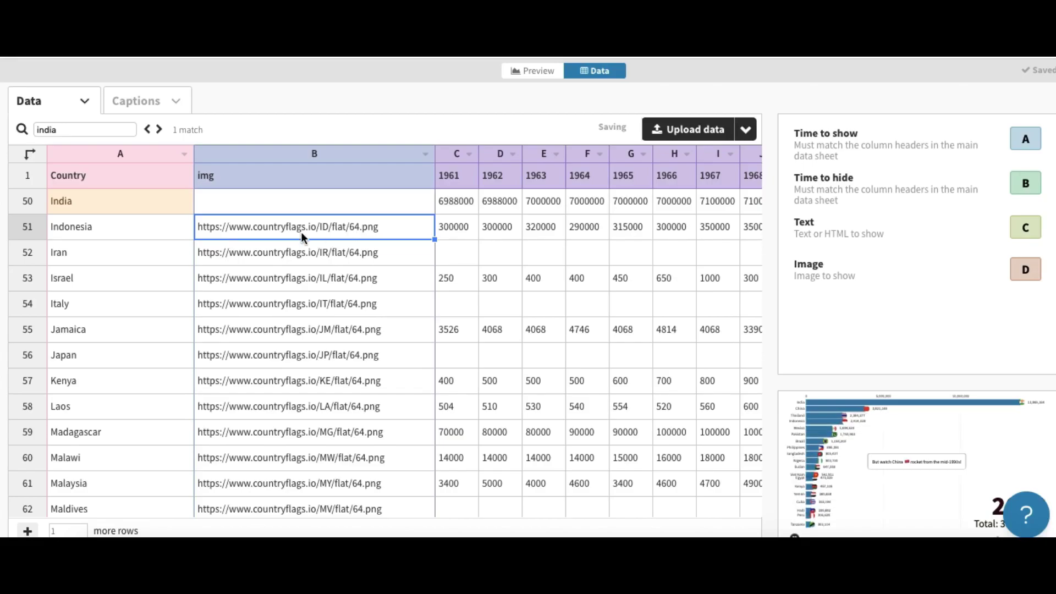
{"action": "key", "text": "ctrl+z"}
{"action": "left_click", "coordinate": [265, 200]}
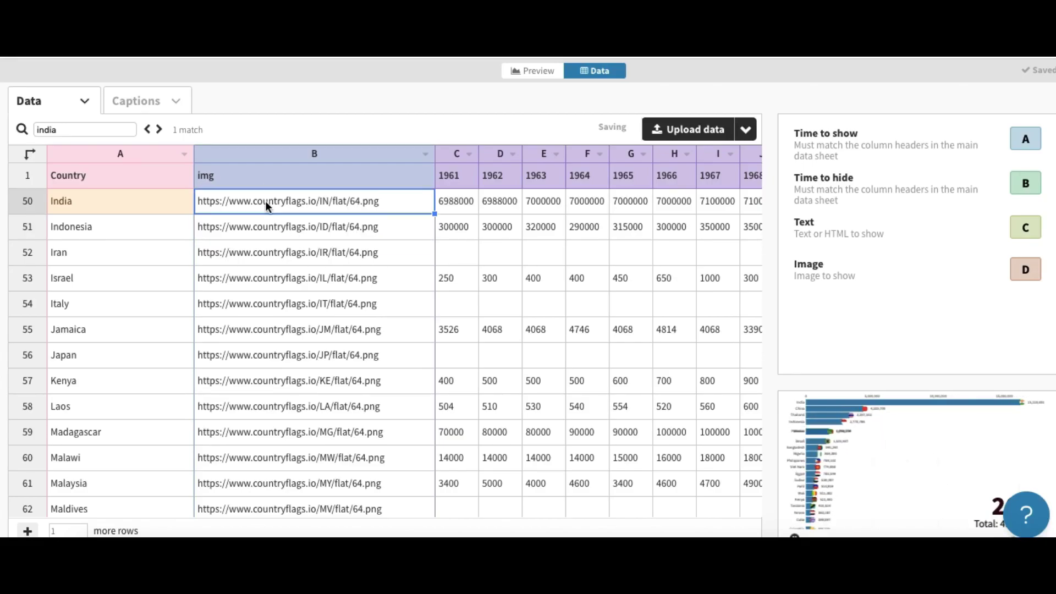
{"action": "left_click", "coordinate": [535, 72]}
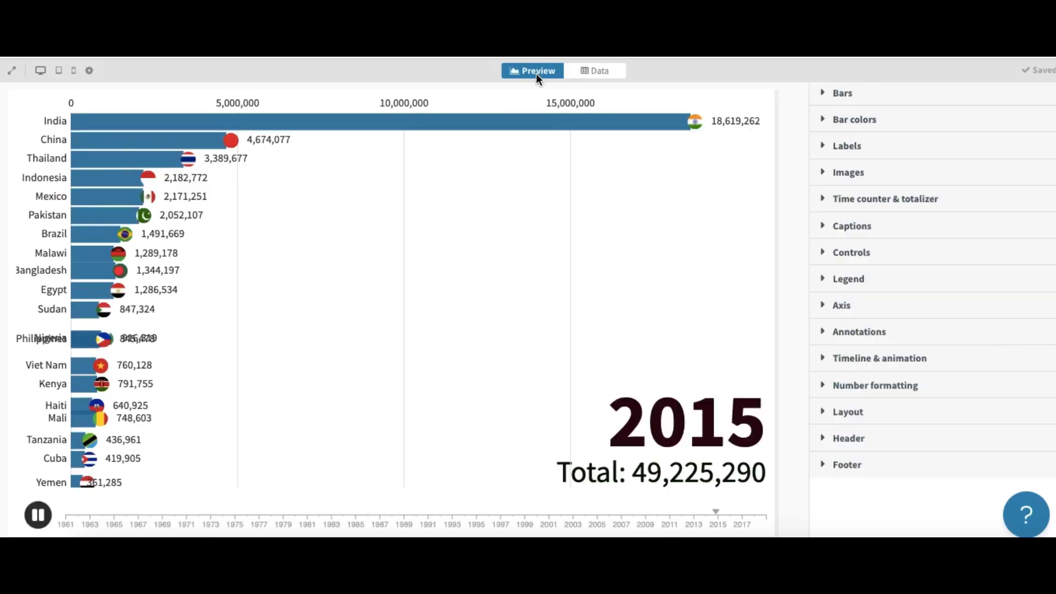
{"action": "left_click", "coordinate": [595, 71]}
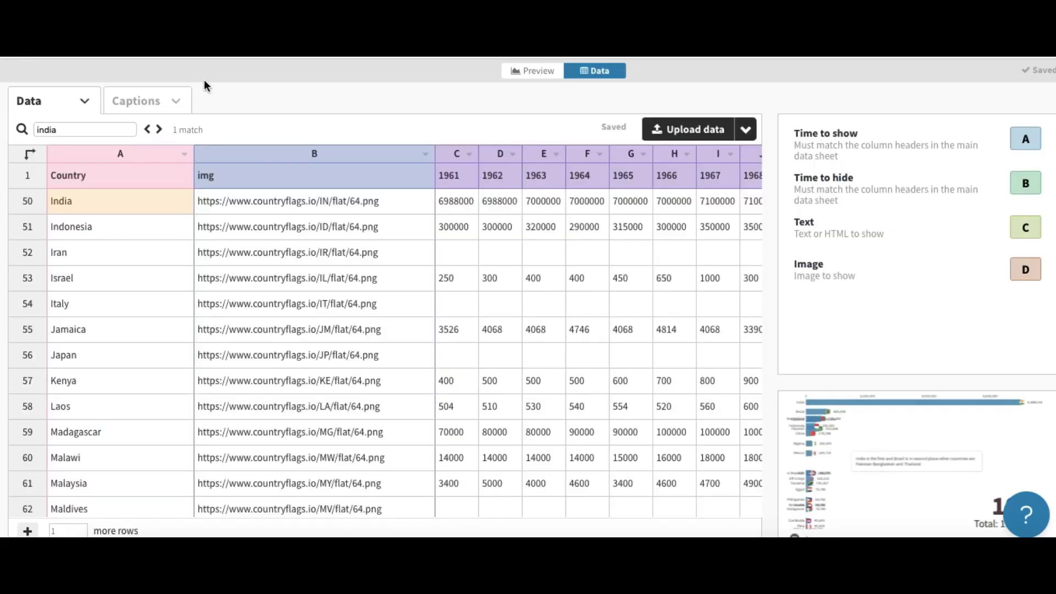
{"action": "left_click", "coordinate": [153, 106]}
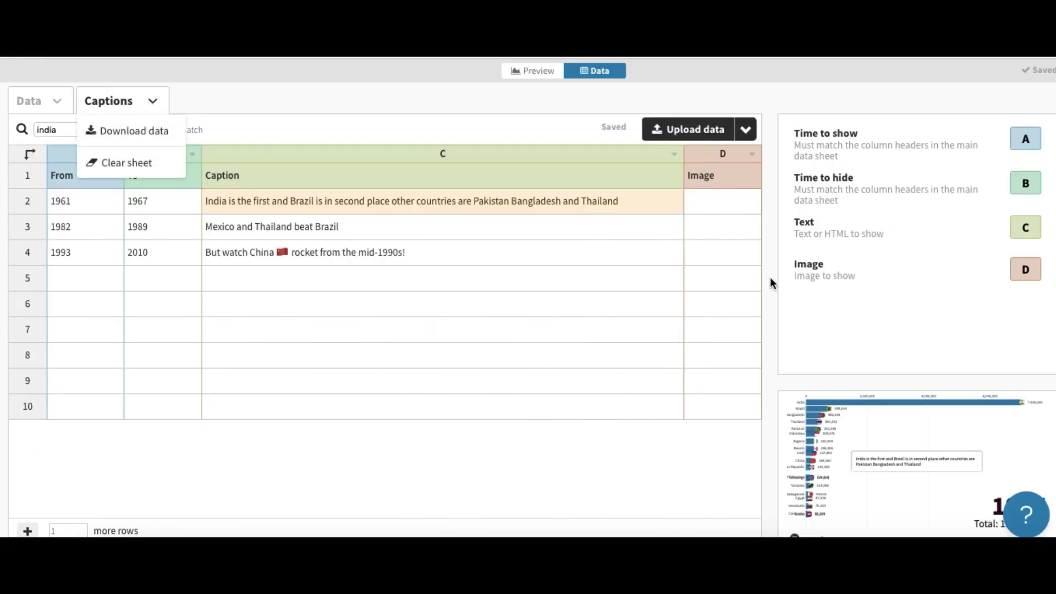
{"action": "left_click", "coordinate": [720, 207]}
{"action": "type", "text": "https://www.countryflags.io/IN/flat/64.png"}
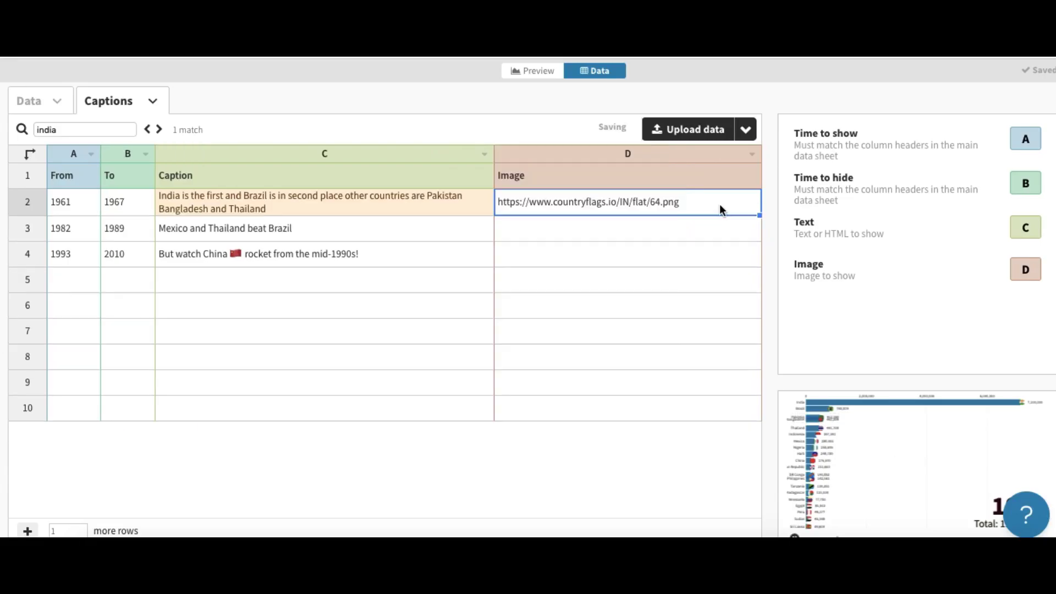
{"action": "left_click", "coordinate": [530, 72]}
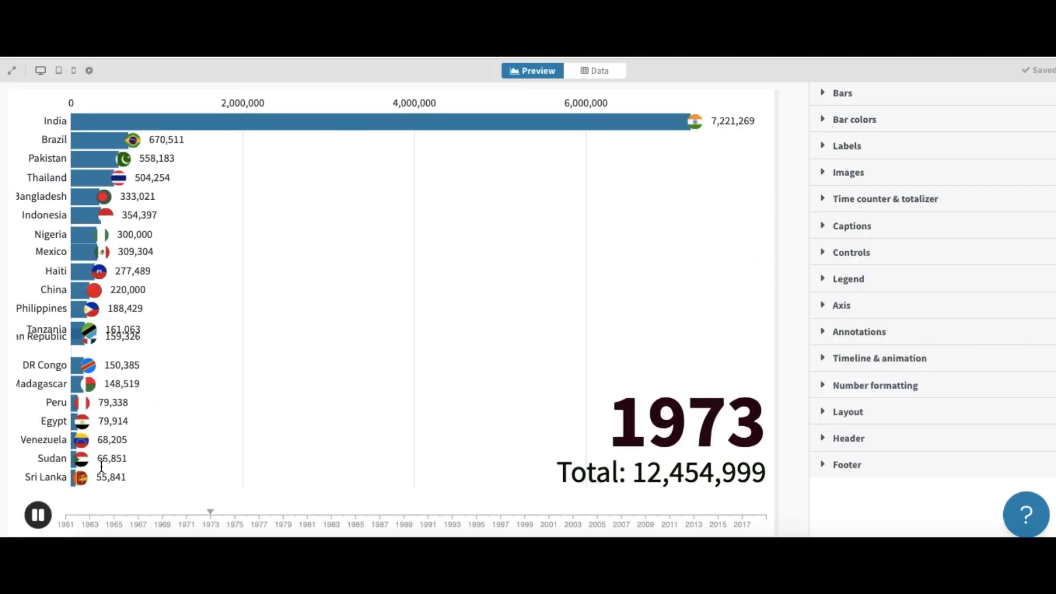
{"action": "left_click", "coordinate": [39, 515]}
{"action": "left_click", "coordinate": [66, 520]}
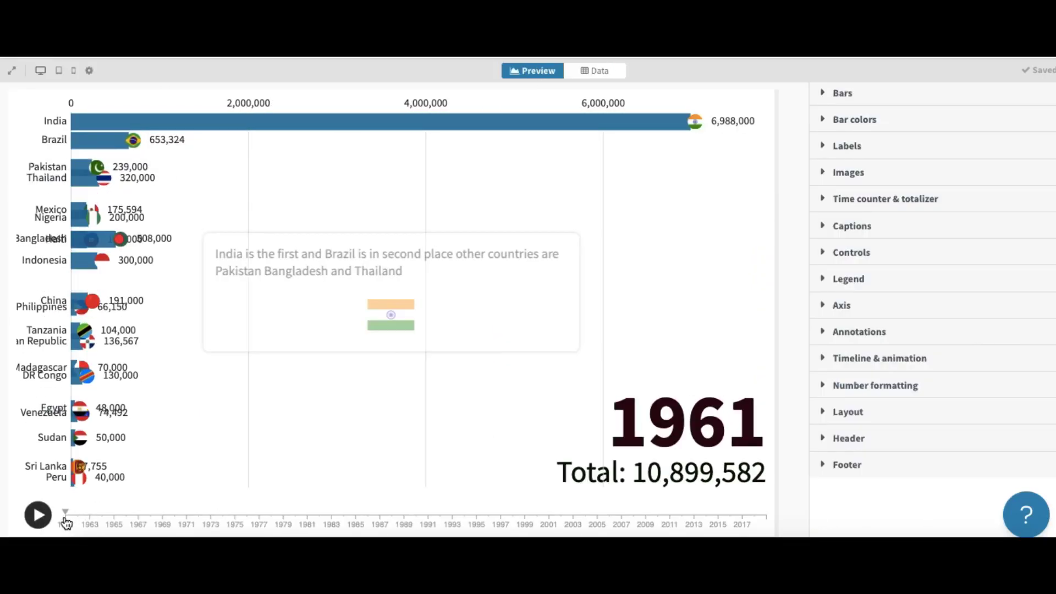
{"action": "left_click", "coordinate": [39, 515]}
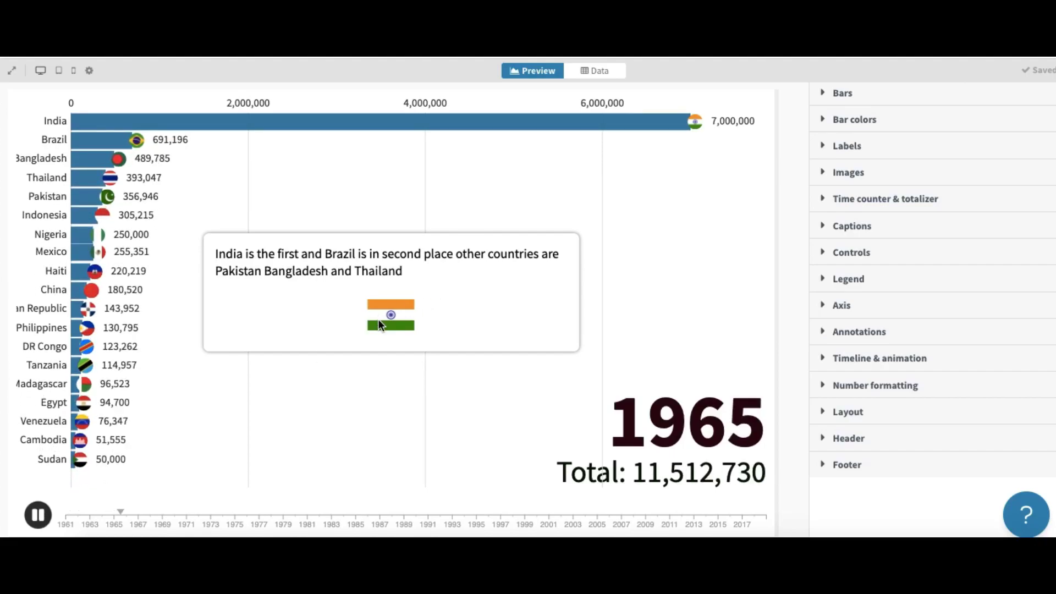
{"action": "left_click", "coordinate": [605, 70]}
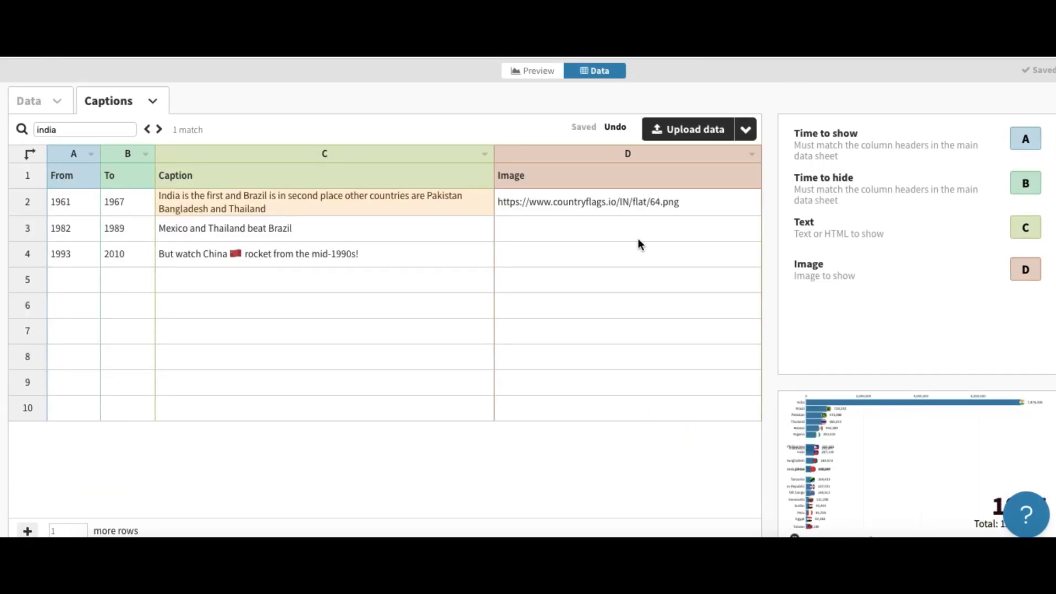
{"action": "left_click", "coordinate": [545, 75]}
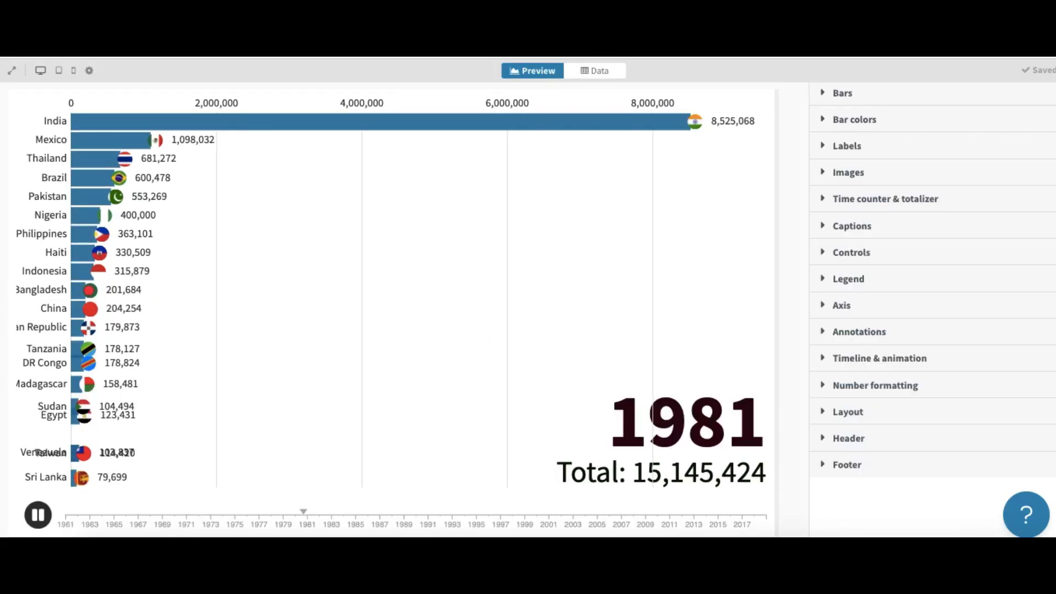